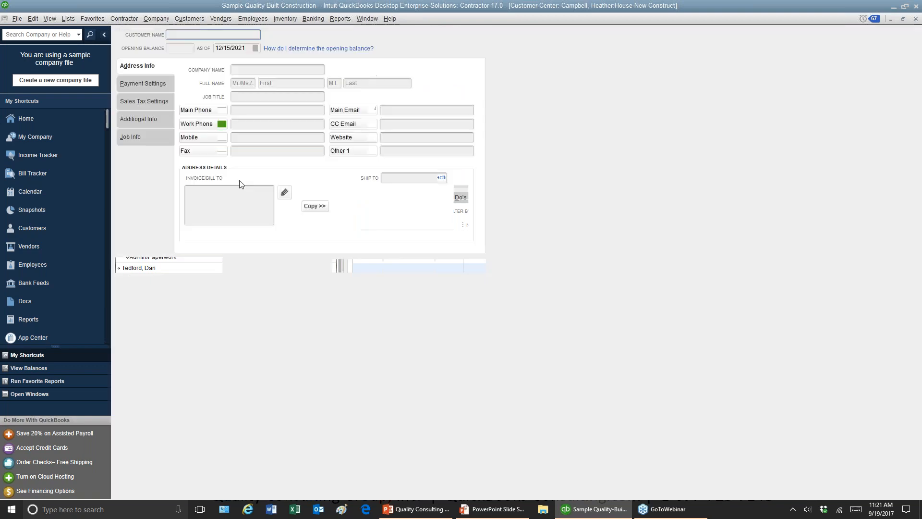
# Step: Create a new customer with the customer's full name and add a job named Garage under it
pyautogui.write('Denise Magee')
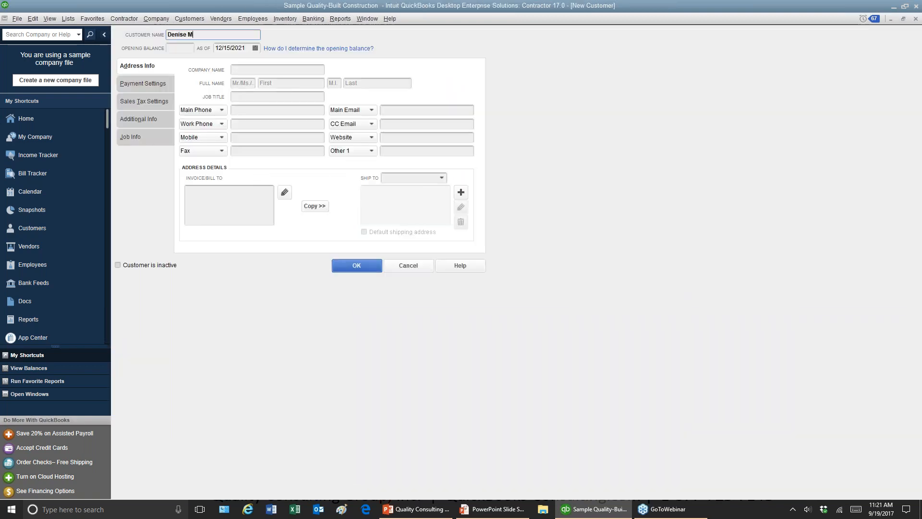
pyautogui.click(347, 267)
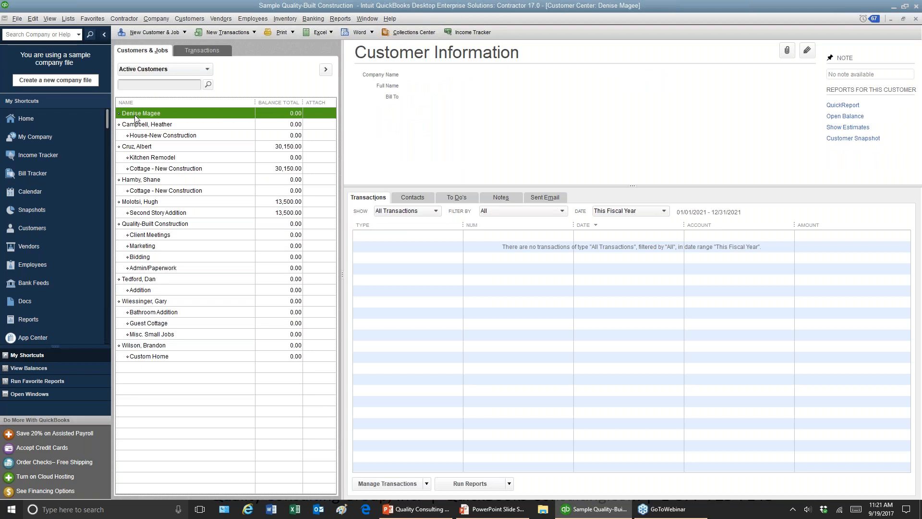
pyautogui.rightClick(136, 113)
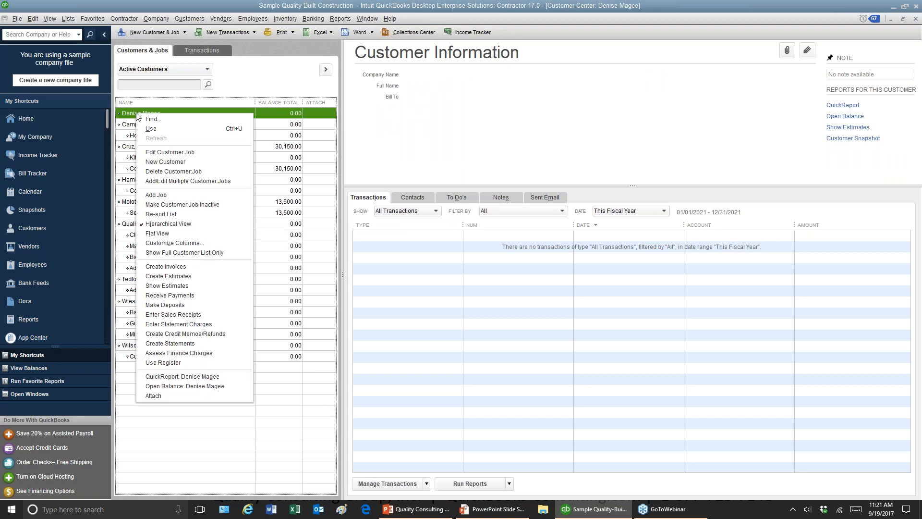
pyautogui.click(162, 197)
pyautogui.write('Garage')
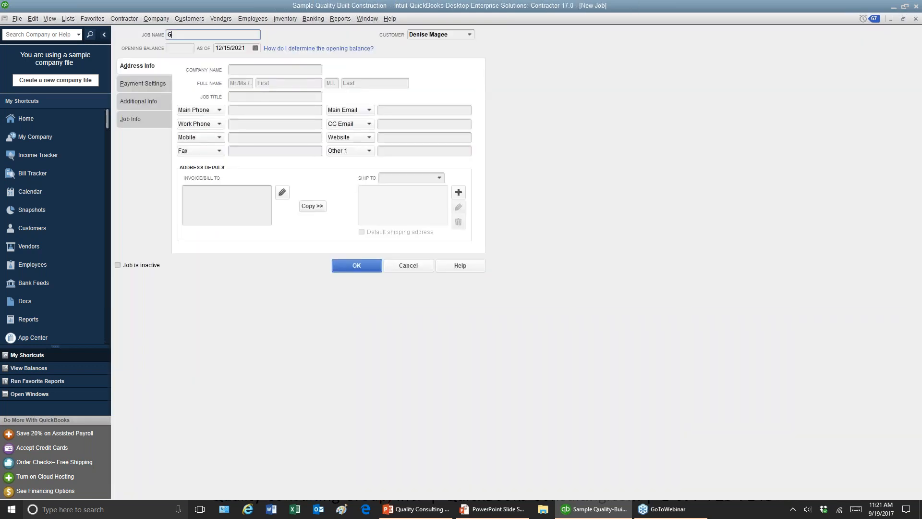
pyautogui.click(358, 264)
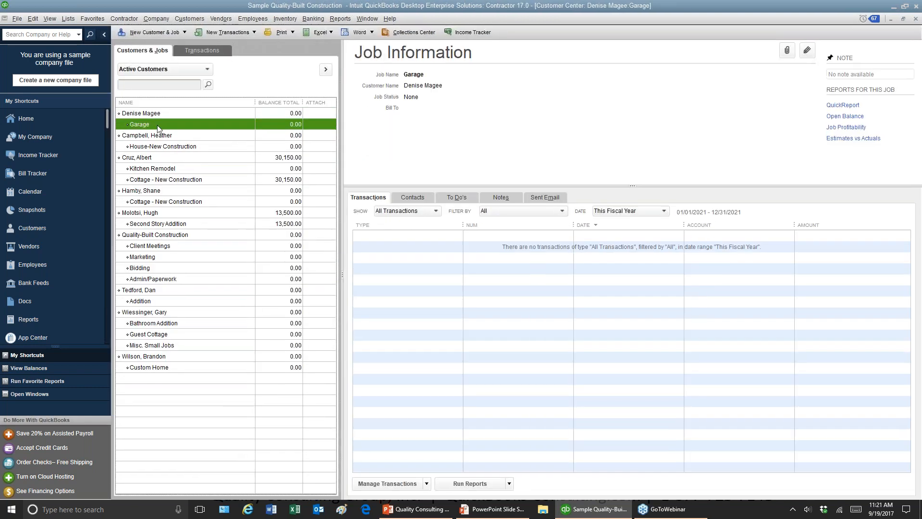
# Step: Add a sub-job named Roof under the new customer's Garage job
pyautogui.rightClick(153, 123)
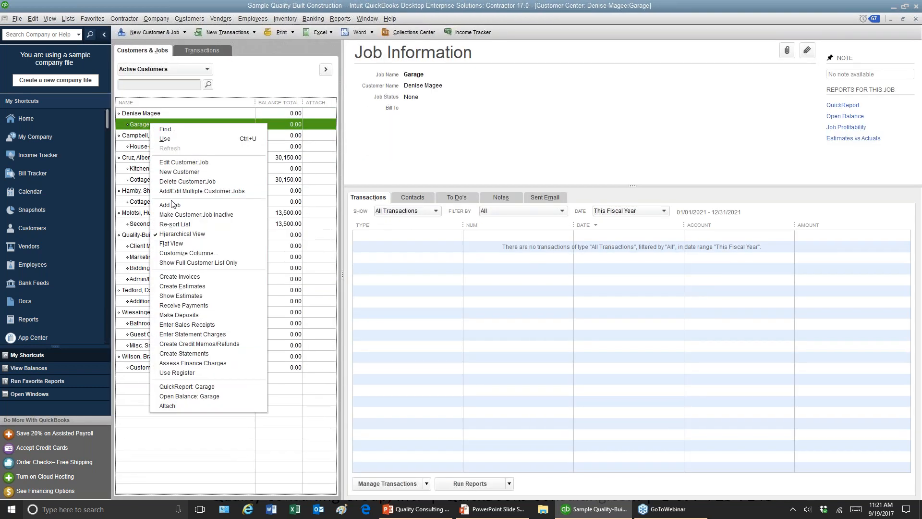
pyautogui.click(171, 205)
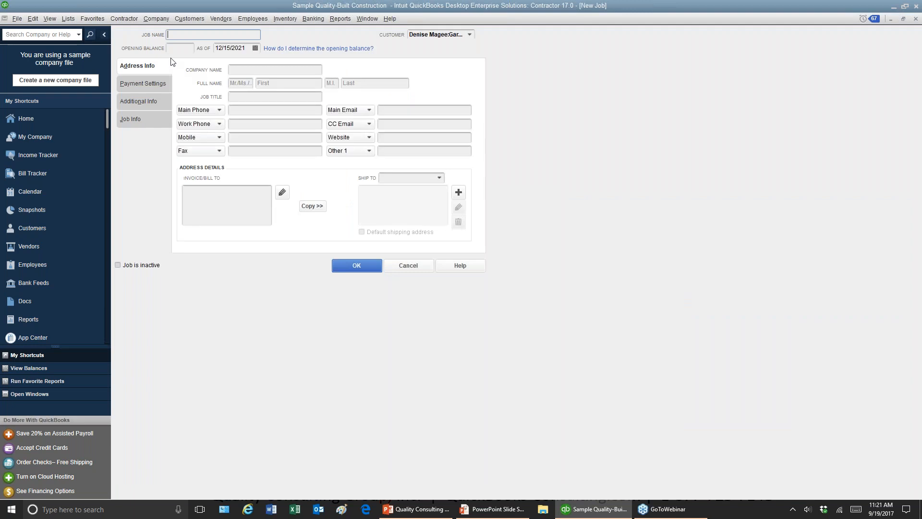
pyautogui.write('Roof')
pyautogui.click(355, 265)
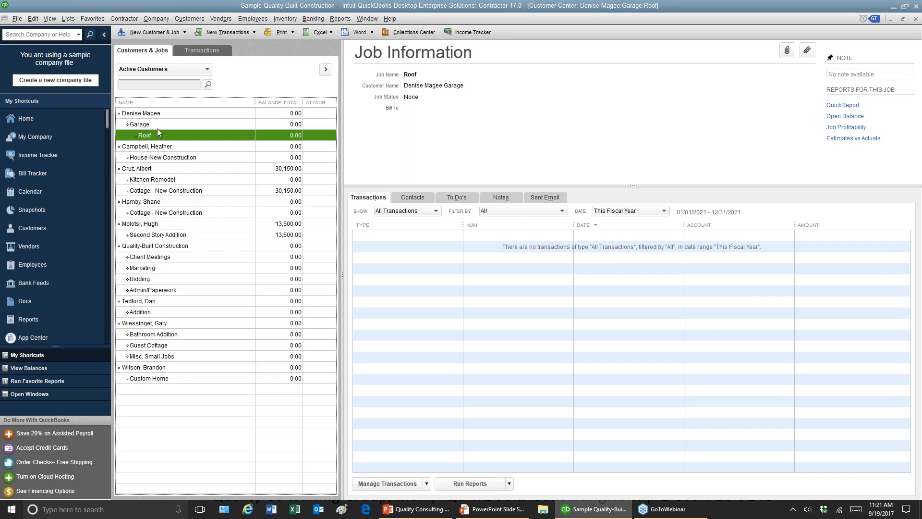
# Step: Add a second job named Bathroom directly under the new customer and widen the customer list pane
pyautogui.rightClick(157, 114)
pyautogui.click(180, 195)
pyautogui.write('Bathroom')
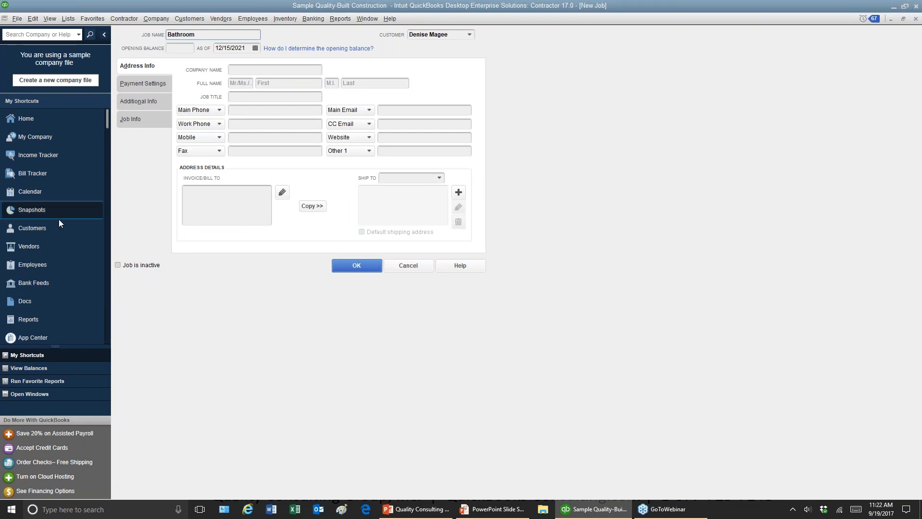
pyautogui.click(367, 265)
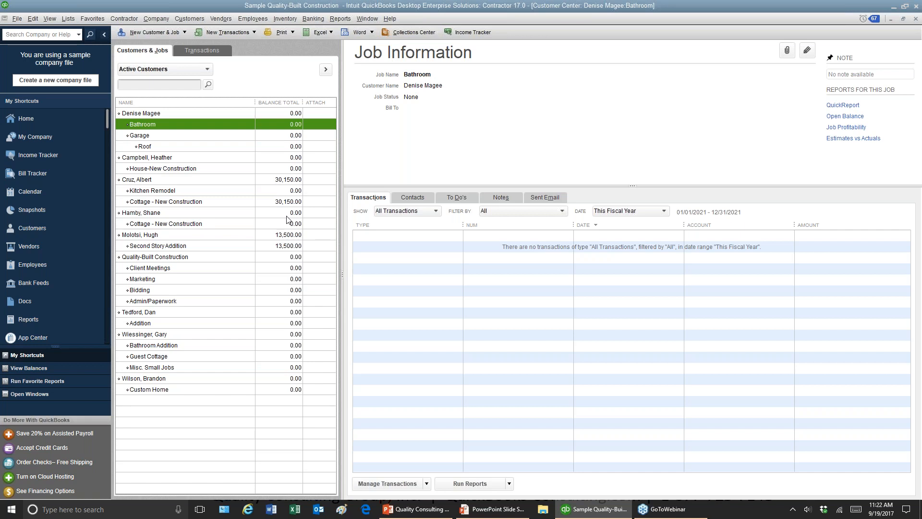
pyautogui.moveTo(343, 139); pyautogui.dragTo(369, 138)
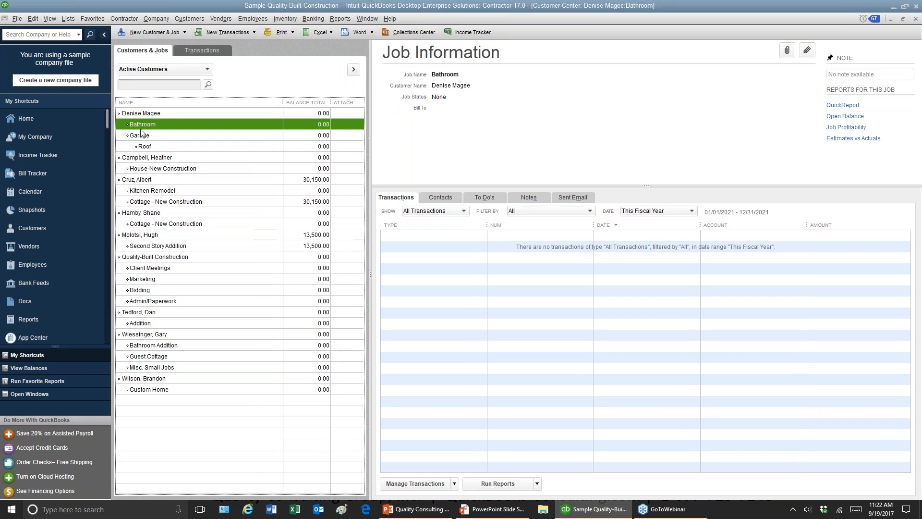
# Step: Start a job named Garage for the customer with the House-New Construction job, with the job description Garage Renovation
pyautogui.click(138, 158)
pyautogui.rightClick(137, 158)
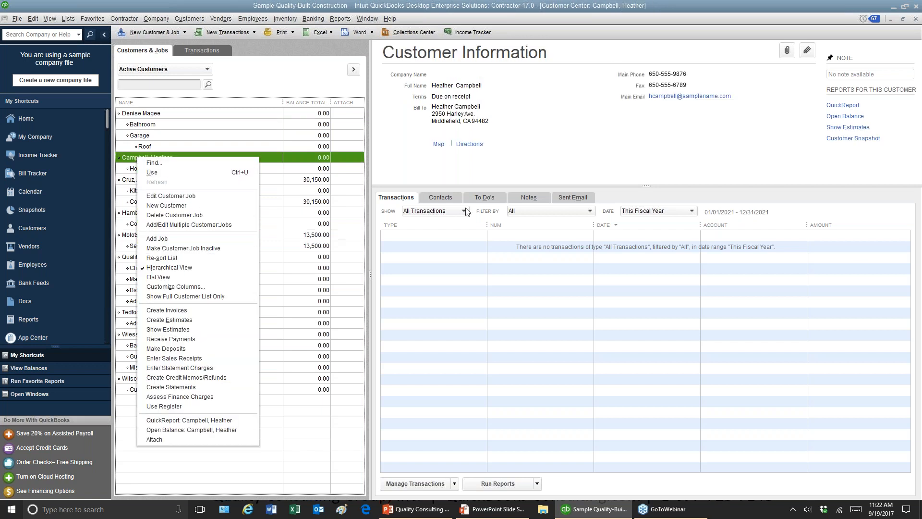
pyautogui.click(169, 239)
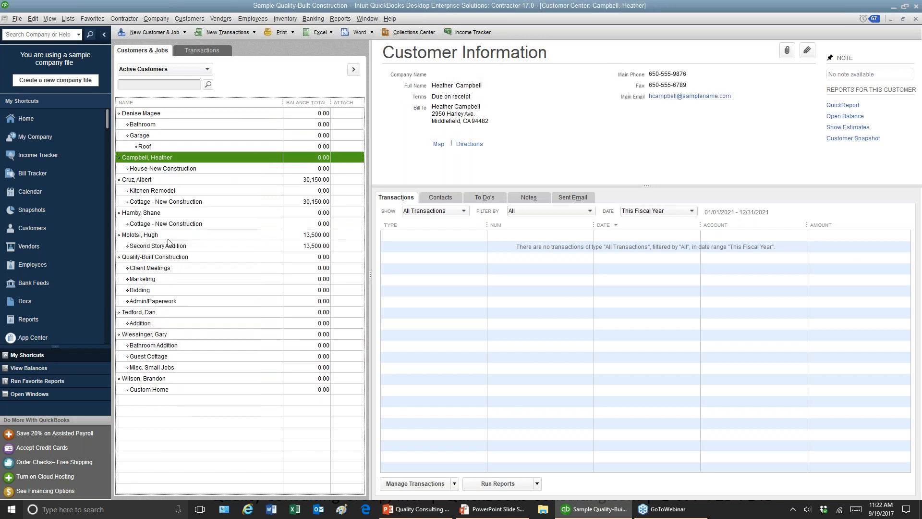
pyautogui.write('Garage')
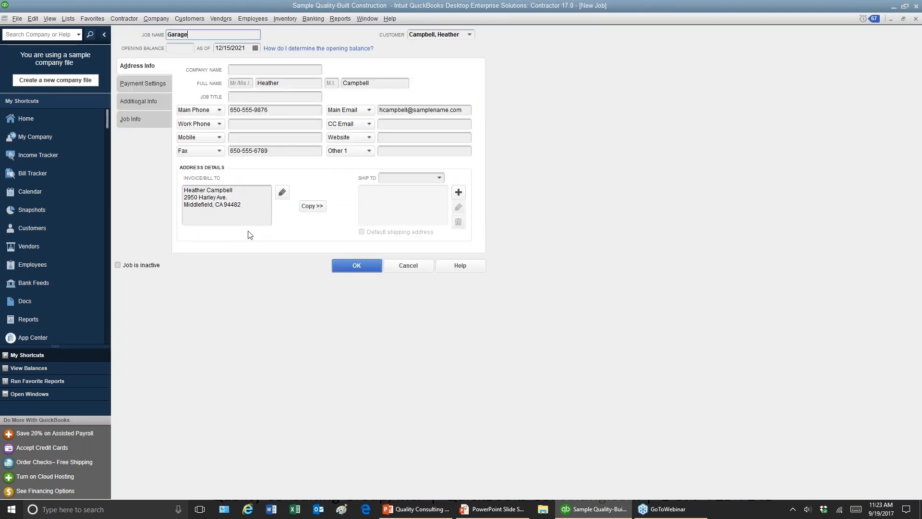
pyautogui.click(129, 121)
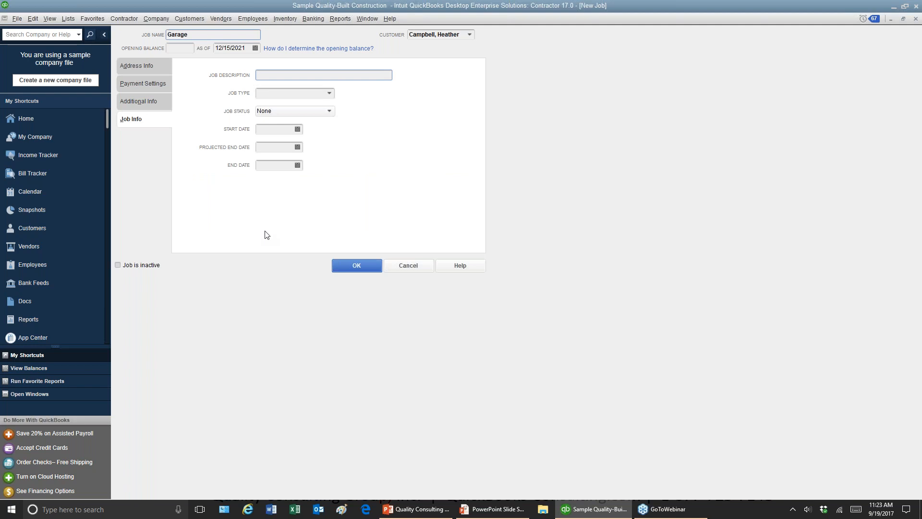
pyautogui.write('Garage Renovatinon')
# Step: Create a job type named Tear down and Rebuild for the Garage job and review it in the job type choices
pyautogui.click(331, 94)
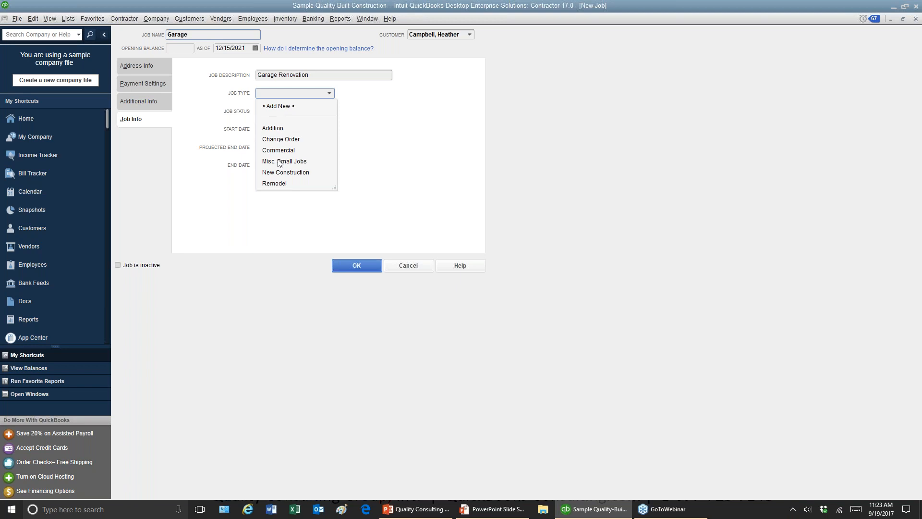
pyautogui.click(278, 106)
pyautogui.write('T')
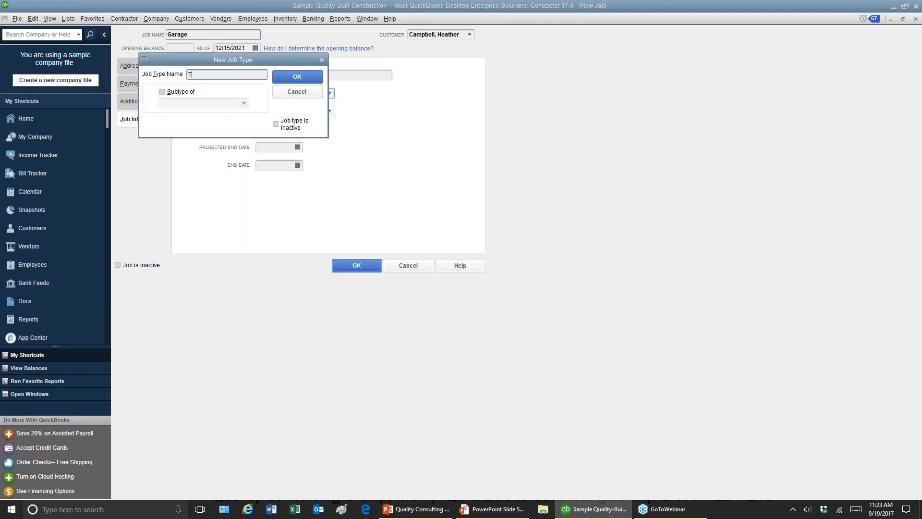
pyautogui.write('ear down and Rebuild')
pyautogui.click(310, 76)
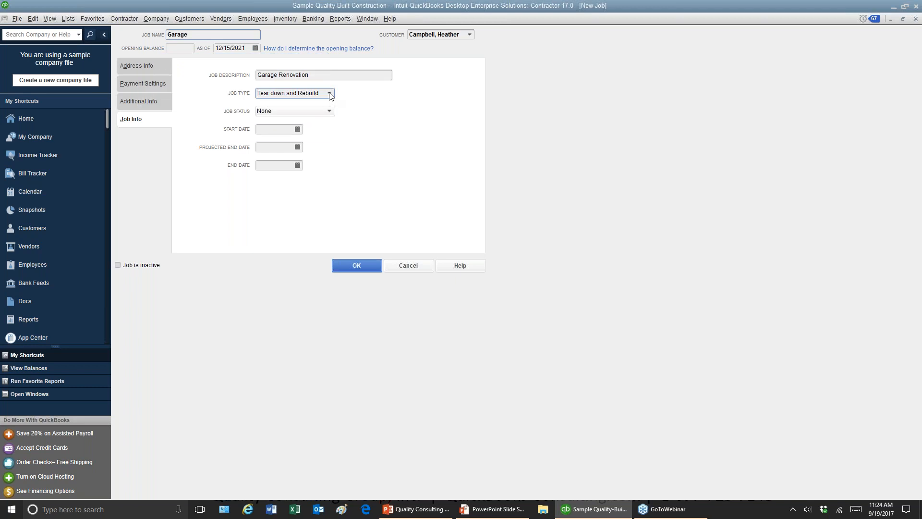
pyautogui.click(330, 93)
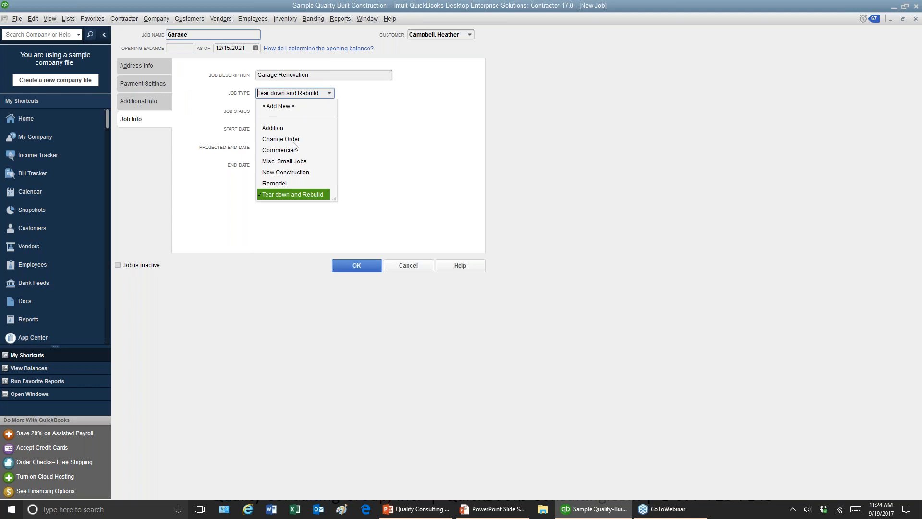
pyautogui.click(347, 115)
# Step: Set the Garage job's status to Quoted and save the job
pyautogui.click(329, 111)
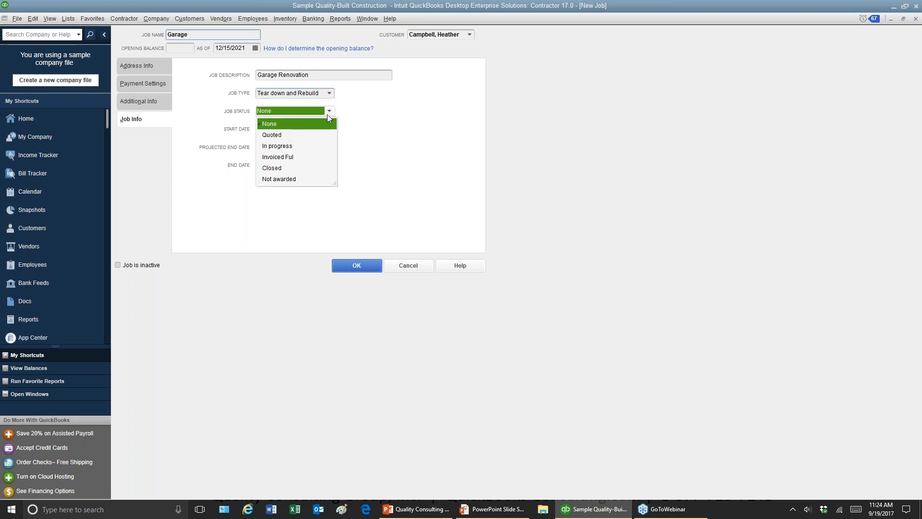
pyautogui.click(281, 135)
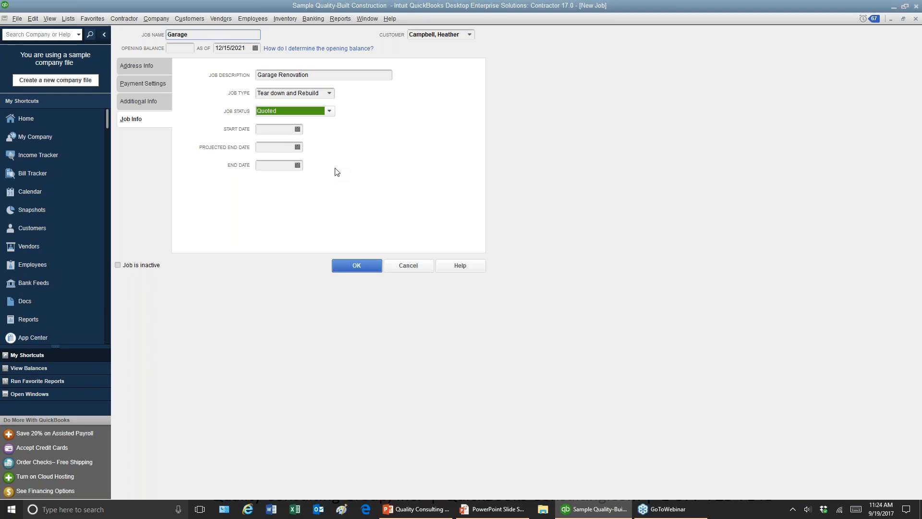
pyautogui.click(355, 266)
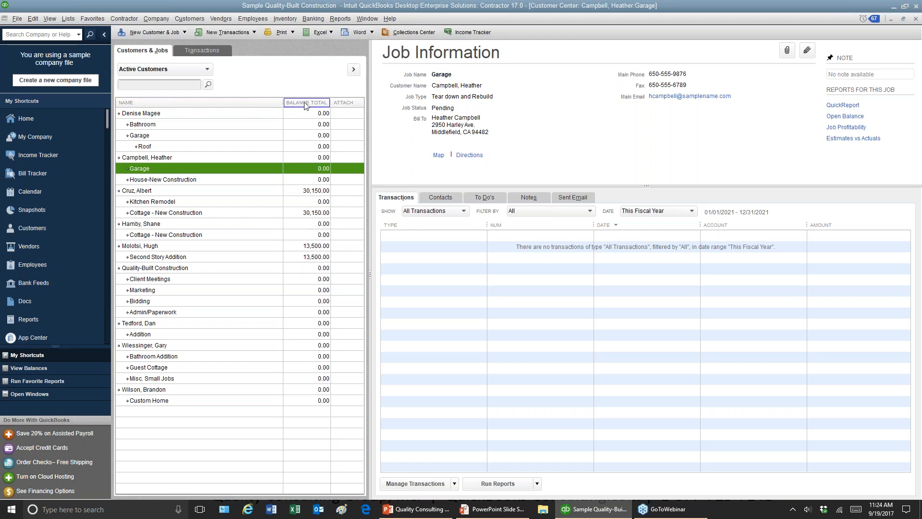
# Step: Customize the customer list's columns by removing Attach from the chosen columns
pyautogui.rightClick(220, 105)
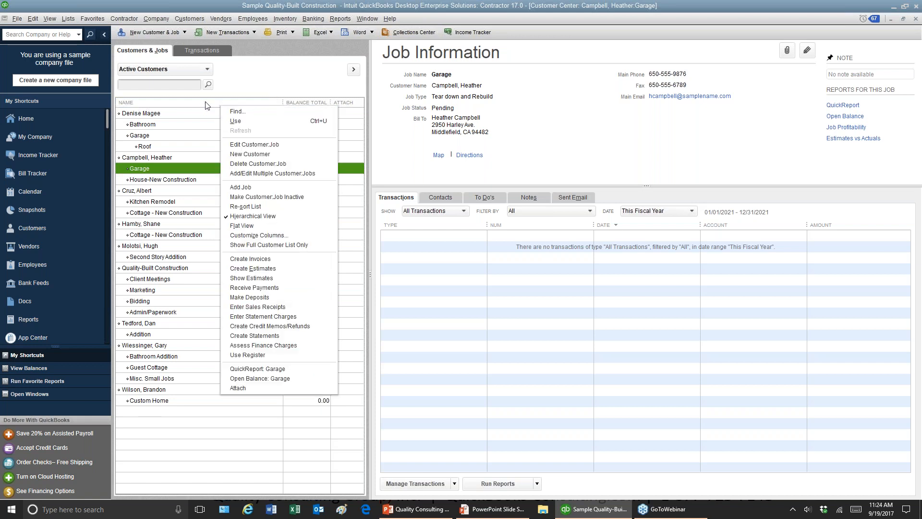
pyautogui.click(249, 235)
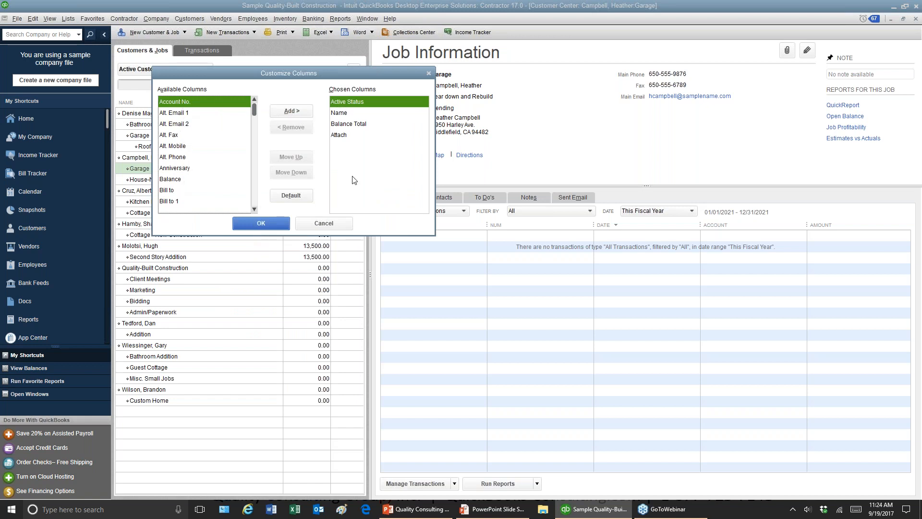
pyautogui.click(338, 136)
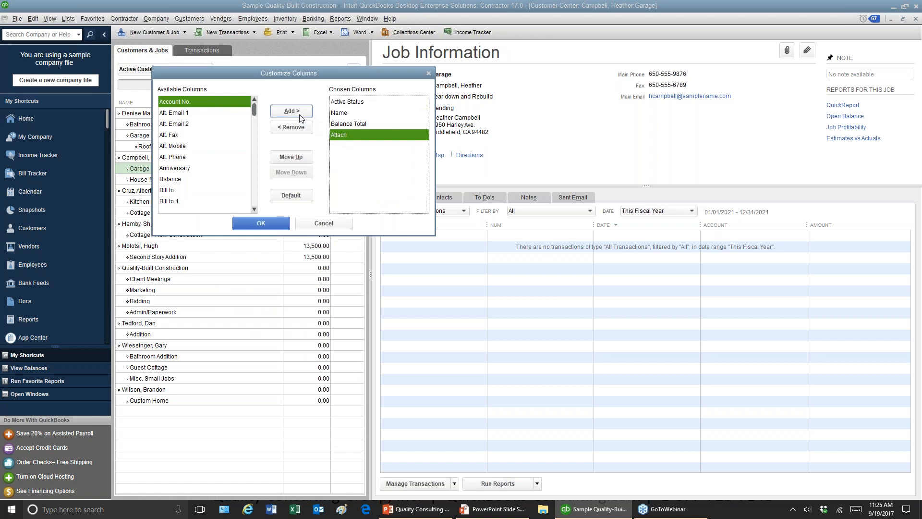
pyautogui.click(291, 127)
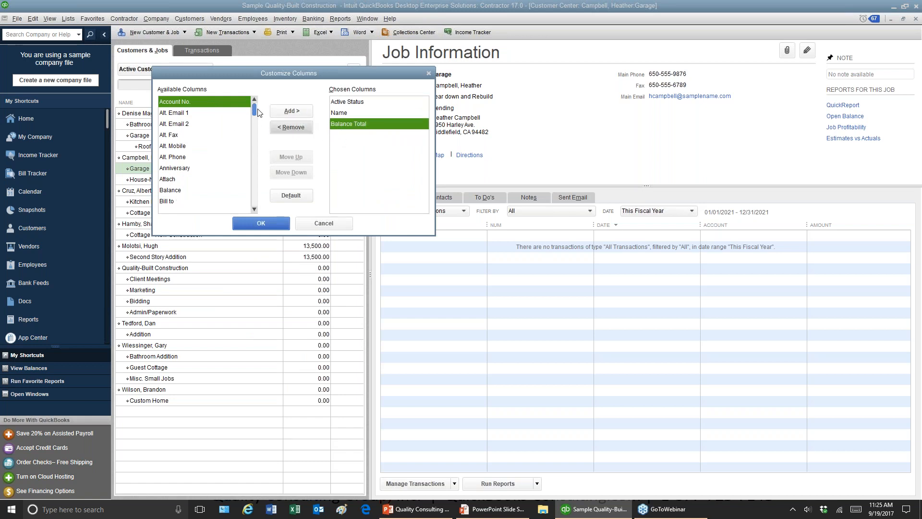
# Step: Add the Job Status column to the customer list and widen the Balance Total and Name columns
pyautogui.moveTo(251, 209); pyautogui.dragTo(250, 208)
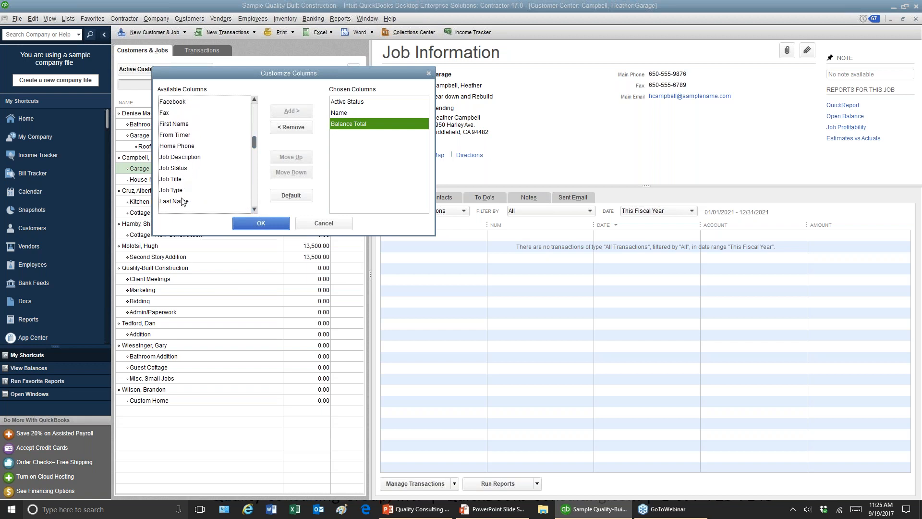
pyautogui.click(176, 168)
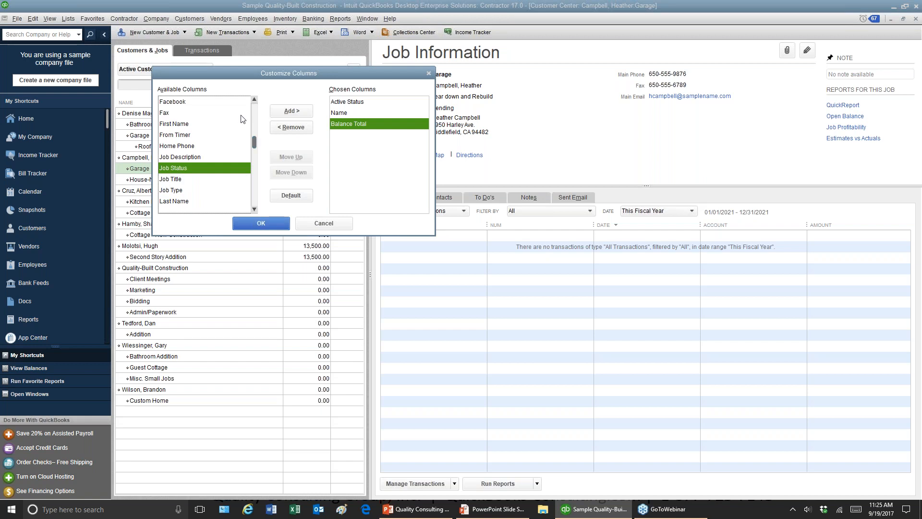
pyautogui.click(291, 111)
pyautogui.click(261, 224)
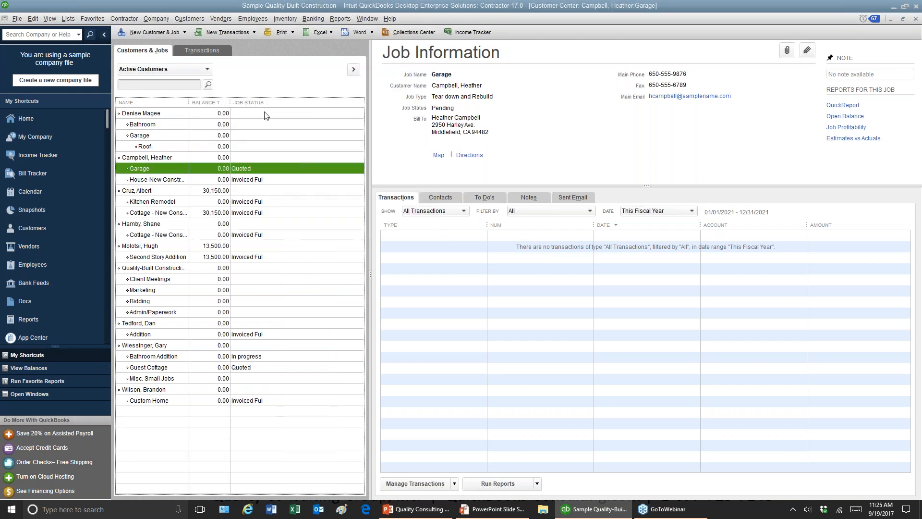
pyautogui.moveTo(236, 103); pyautogui.dragTo(263, 102)
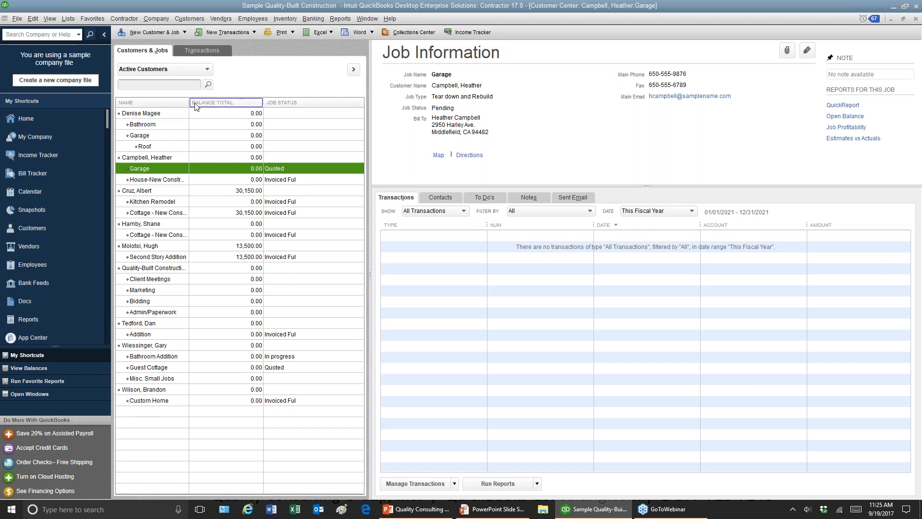
pyautogui.moveTo(188, 103); pyautogui.dragTo(235, 102)
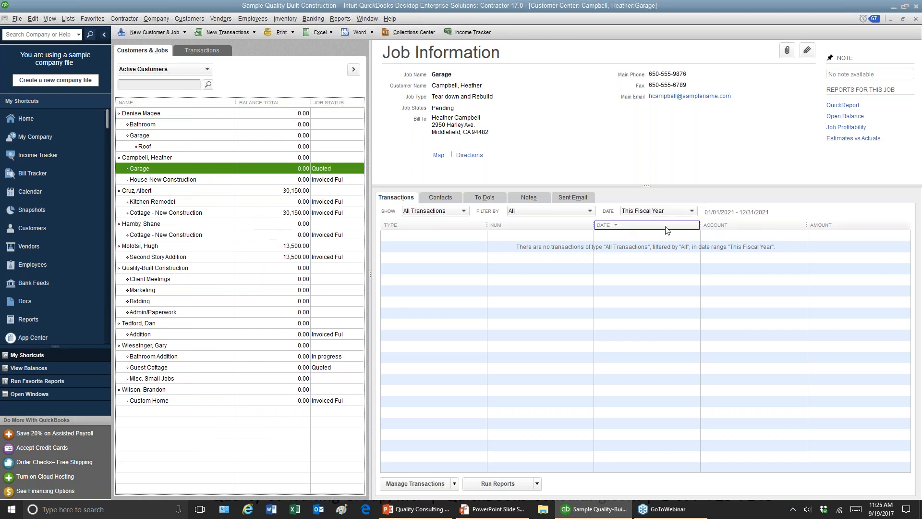
# Step: Show the column customization options available for the job's transaction list, then dismiss them
pyautogui.rightClick(517, 225)
pyautogui.click(440, 226)
pyautogui.rightClick(423, 224)
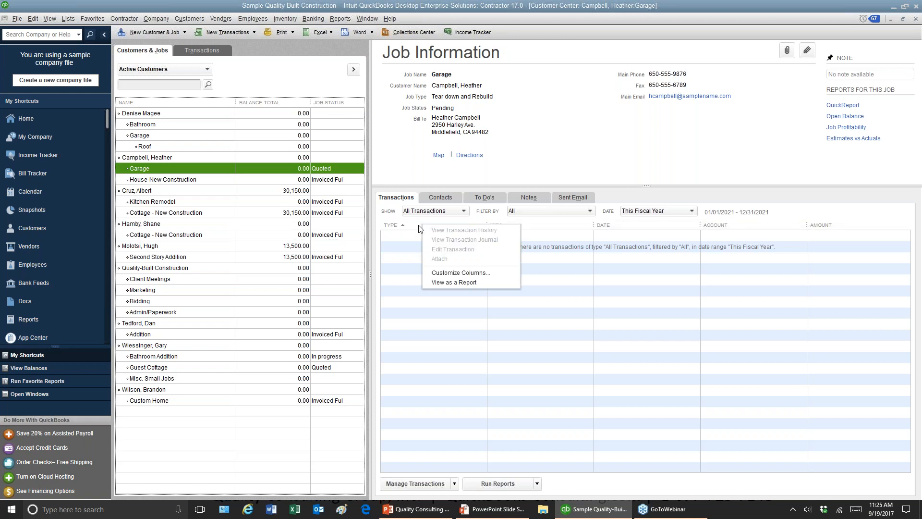
pyautogui.click(531, 226)
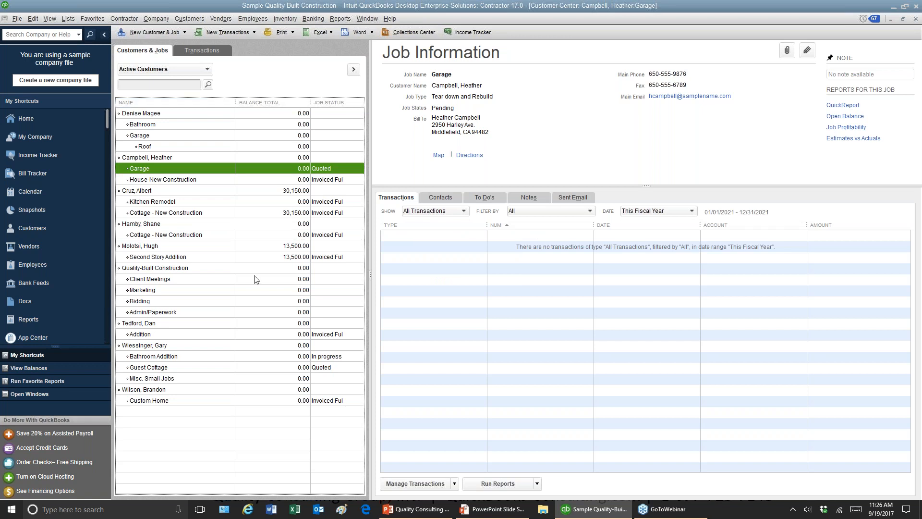
pyautogui.hotkey('alt', 'Tab')
pyautogui.press('Right')
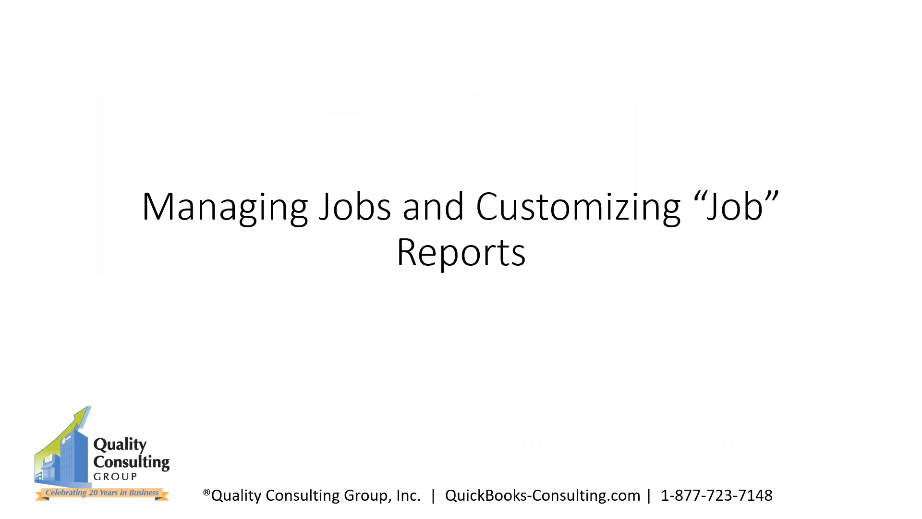
pyautogui.press('Right')
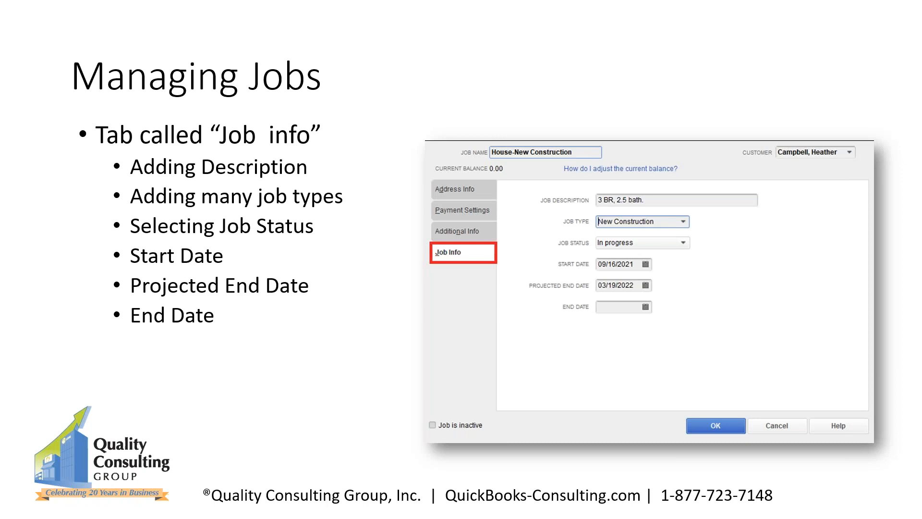
# Step: Switch to QuickBooks and compare the report links offered for the Garage job's parent customer with those for the Garage job
pyautogui.press('Right')
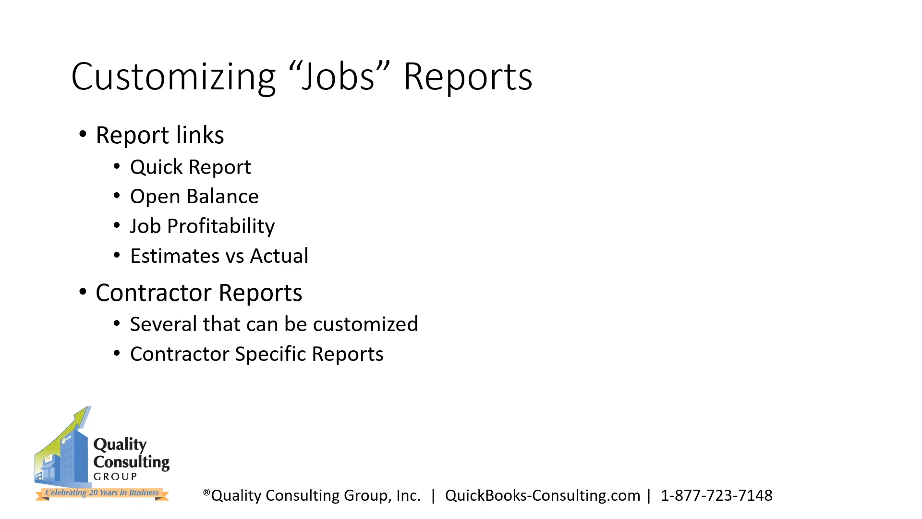
pyautogui.hotkey('alt', 'Tab')
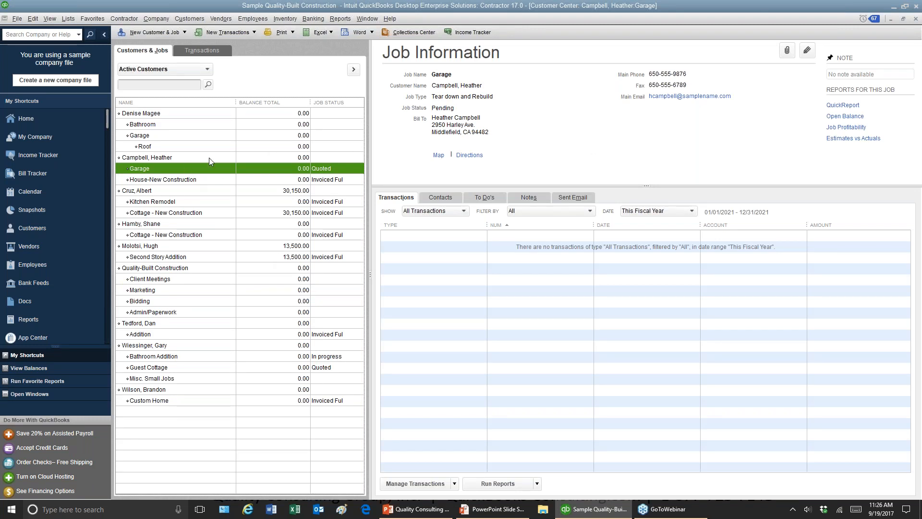
pyautogui.click(209, 157)
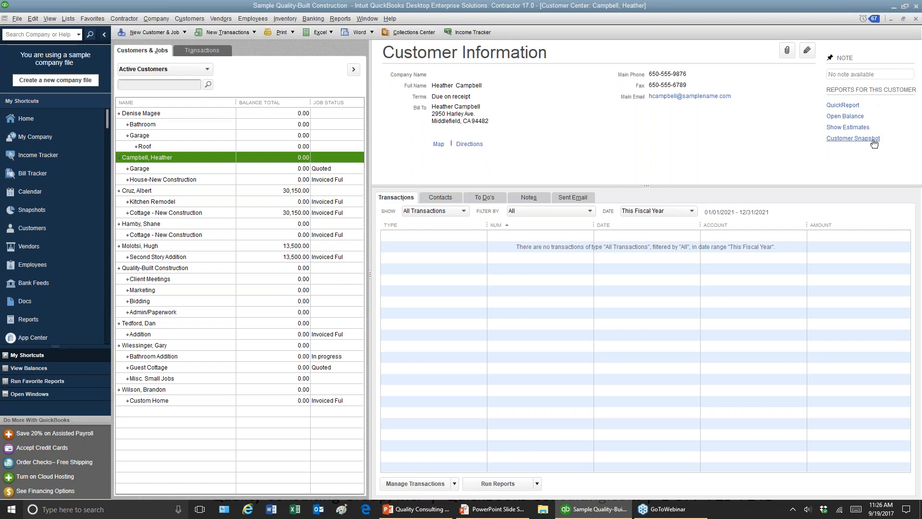
pyautogui.click(874, 141)
pyautogui.click(151, 168)
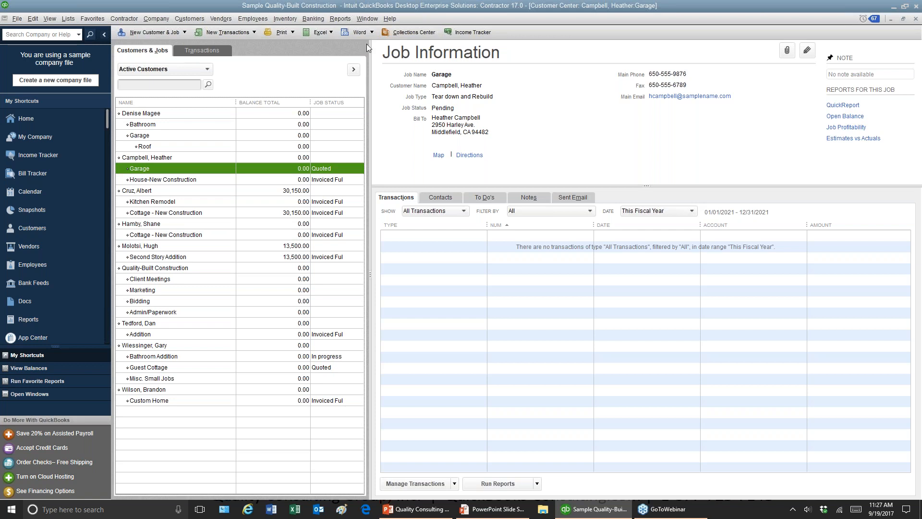
# Step: Open the memorized Job Status report from the Contractor group and widen its Job Status column
pyautogui.click(344, 21)
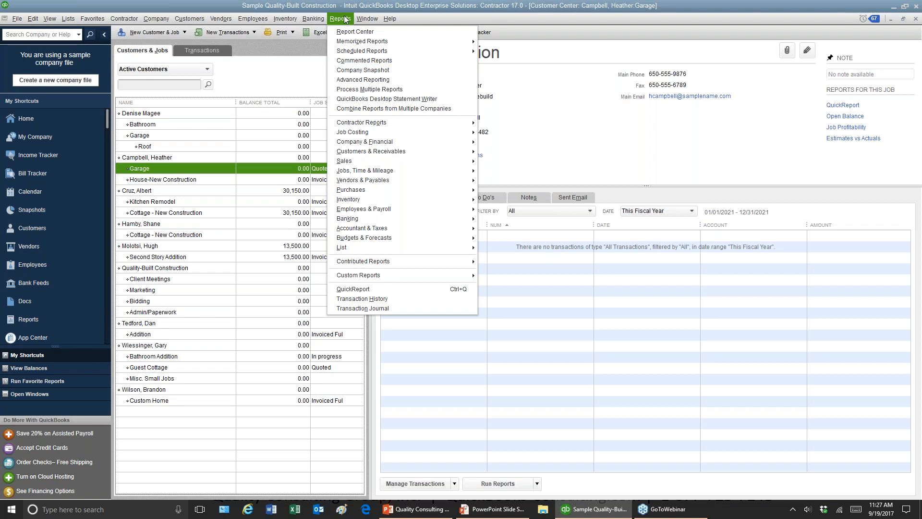
pyautogui.moveTo(367, 18)
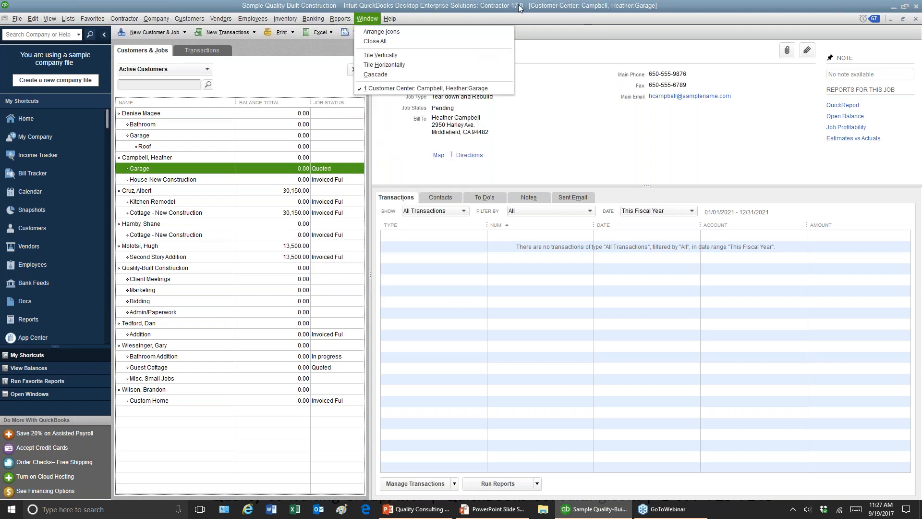
pyautogui.moveTo(339, 16)
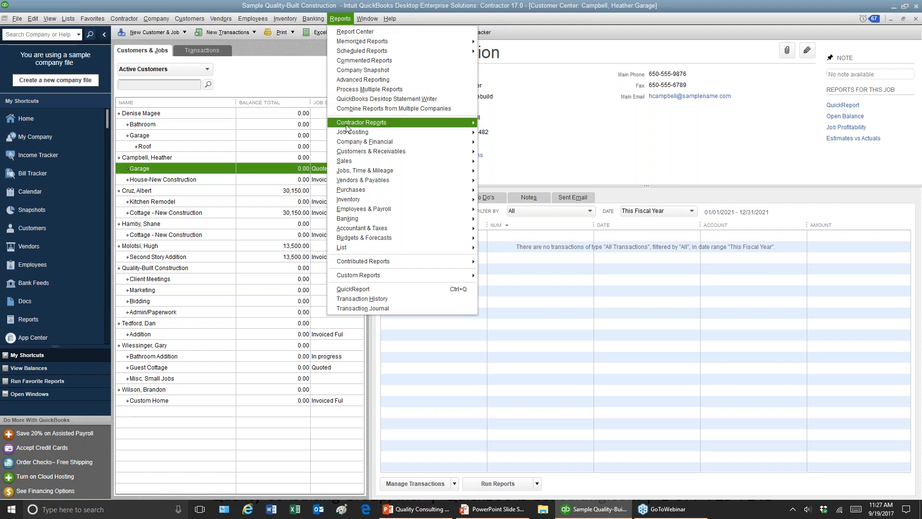
pyautogui.moveTo(347, 127)
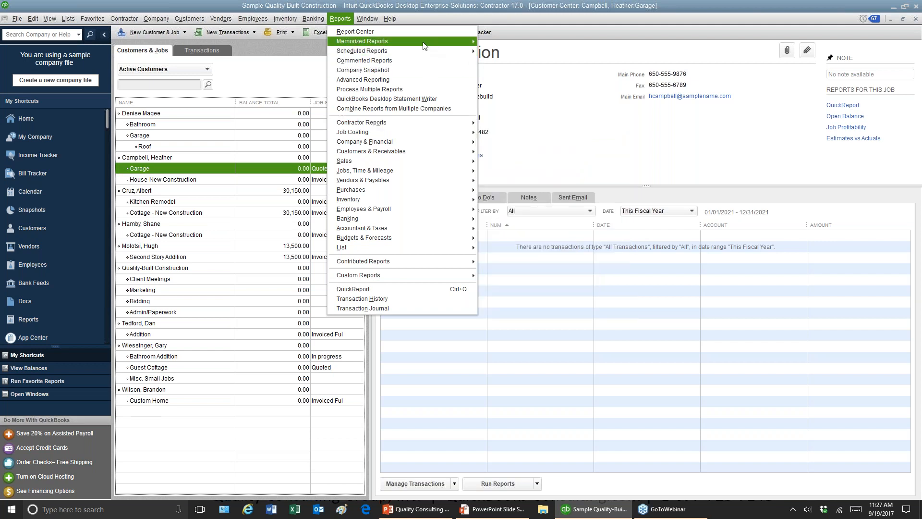
pyautogui.moveTo(443, 41)
pyautogui.moveTo(497, 56)
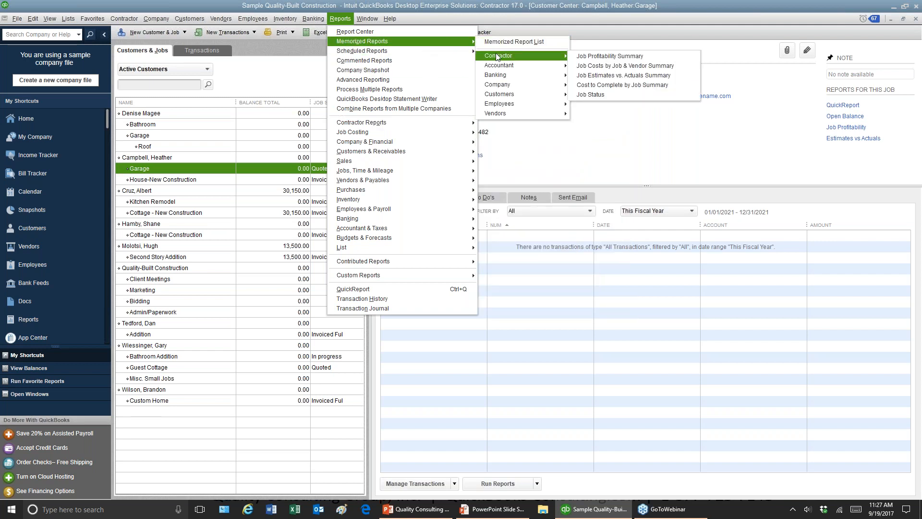
pyautogui.click(591, 95)
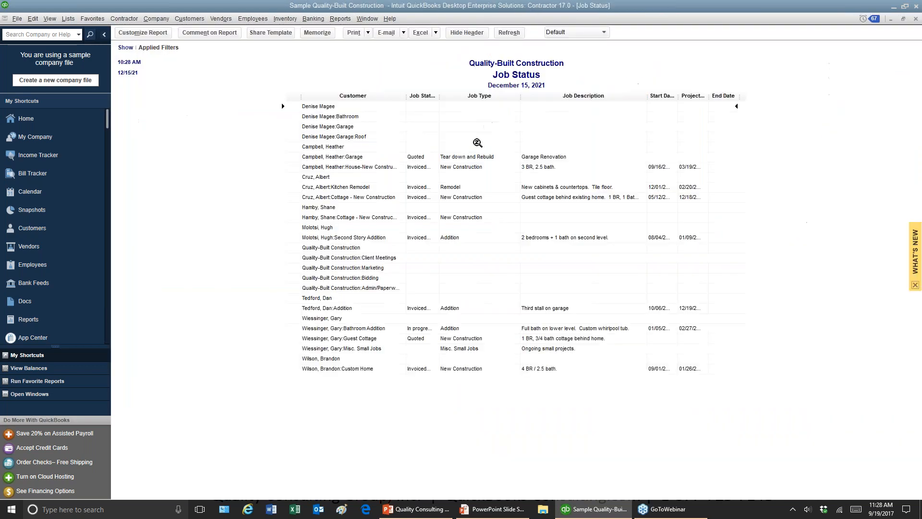
pyautogui.moveTo(439, 96); pyautogui.dragTo(484, 97)
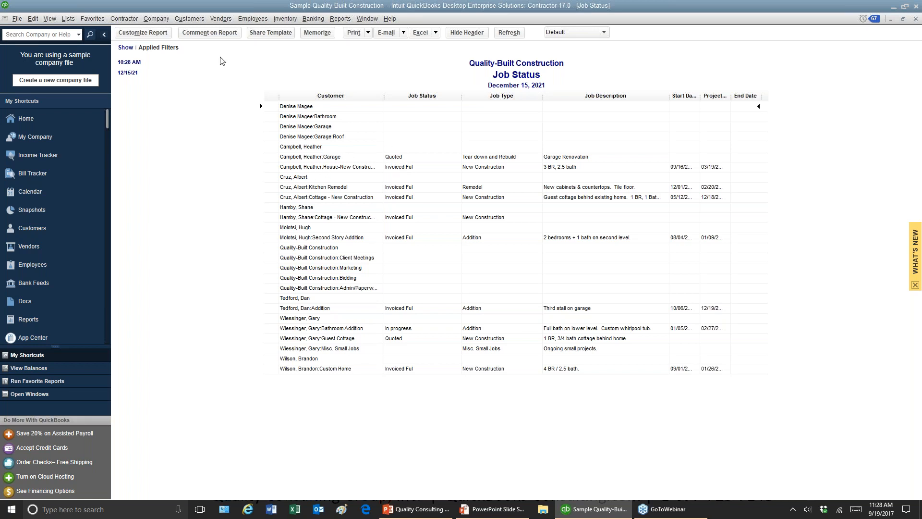
# Step: Filter the Job Status report to jobs whose Job Status is Pending
pyautogui.click(160, 32)
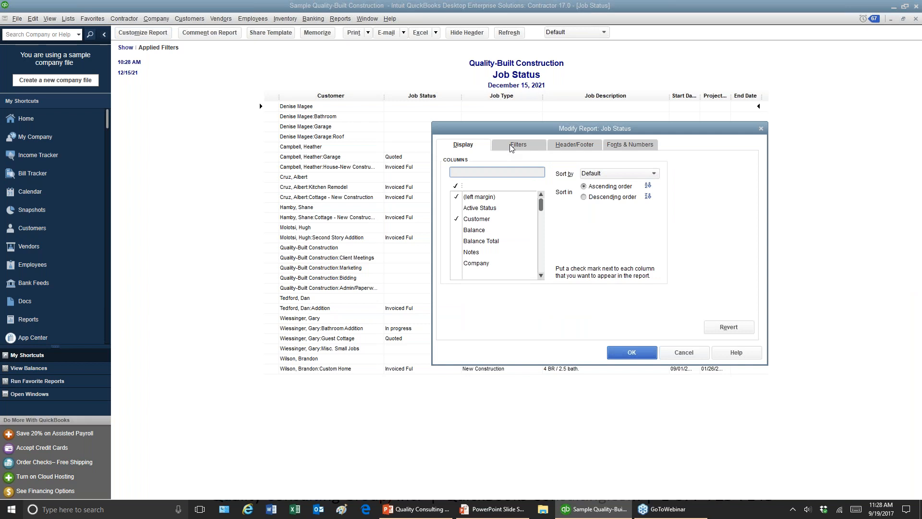
pyautogui.click(511, 146)
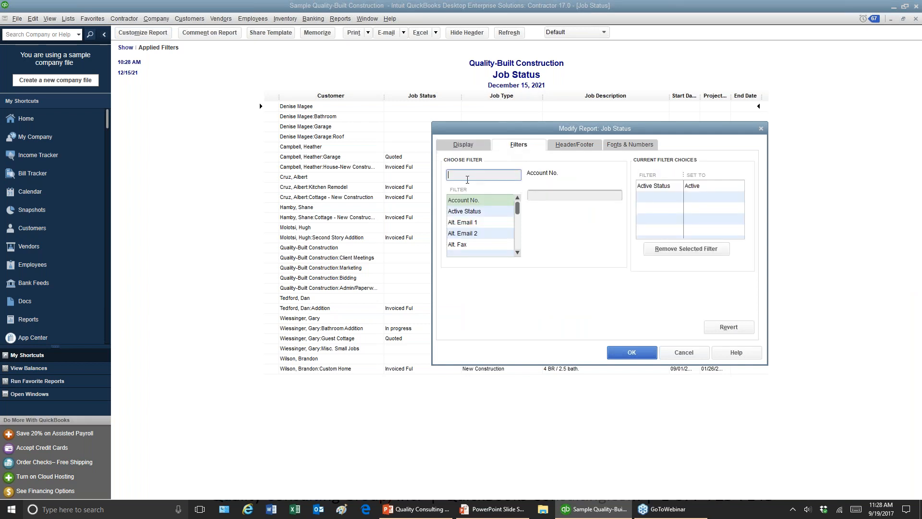
pyautogui.write('jo')
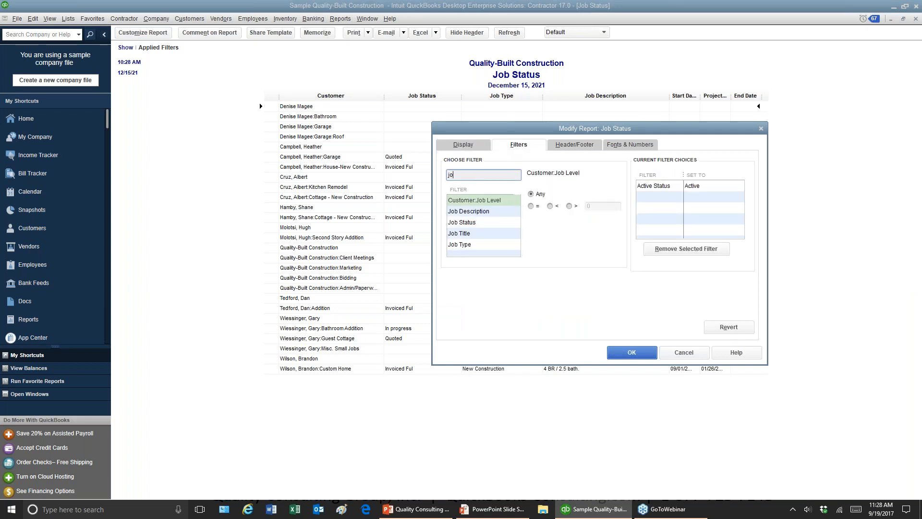
pyautogui.write('b')
pyautogui.click(458, 223)
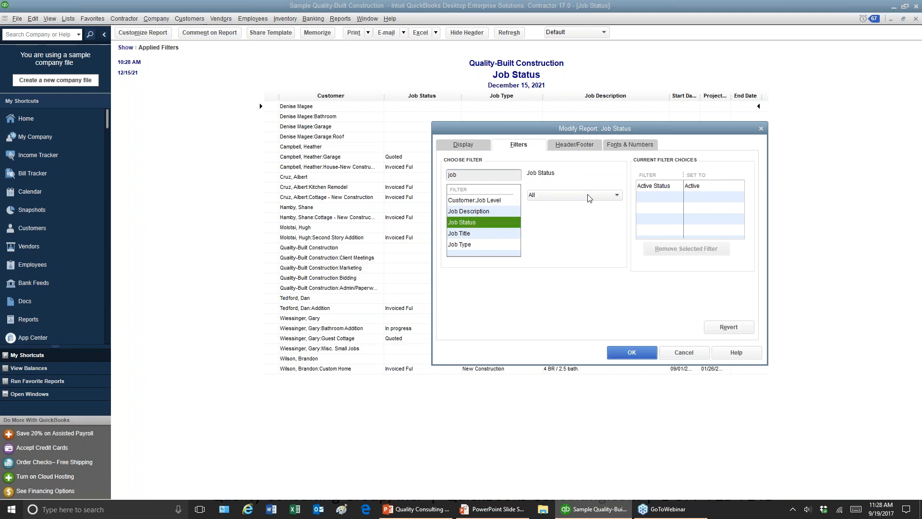
pyautogui.click(584, 194)
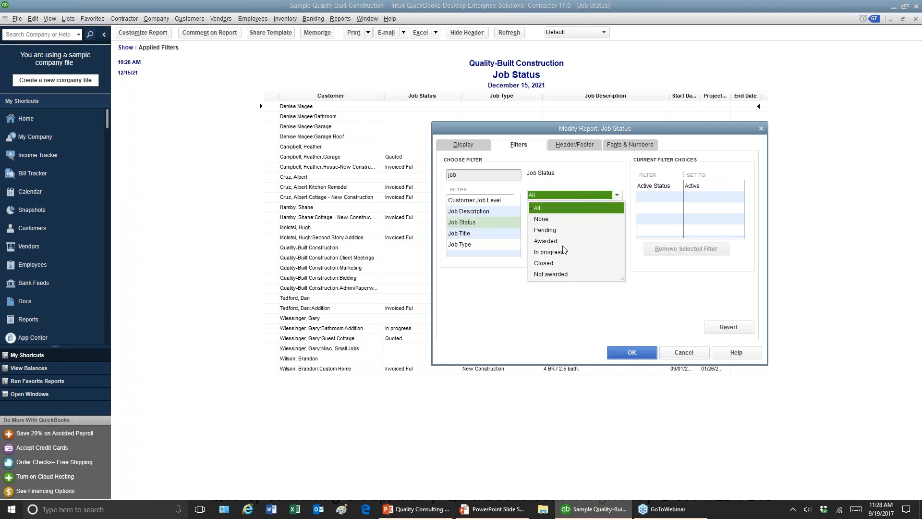
pyautogui.click(544, 230)
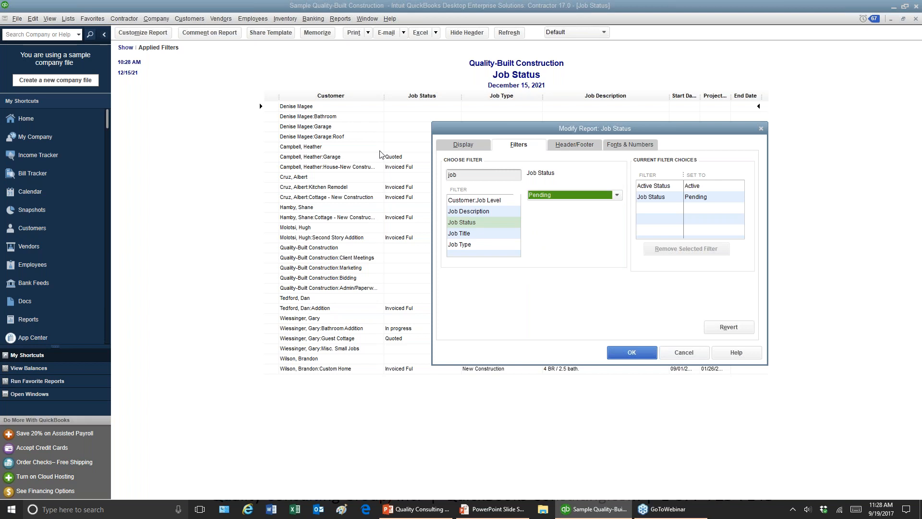
pyautogui.click(642, 354)
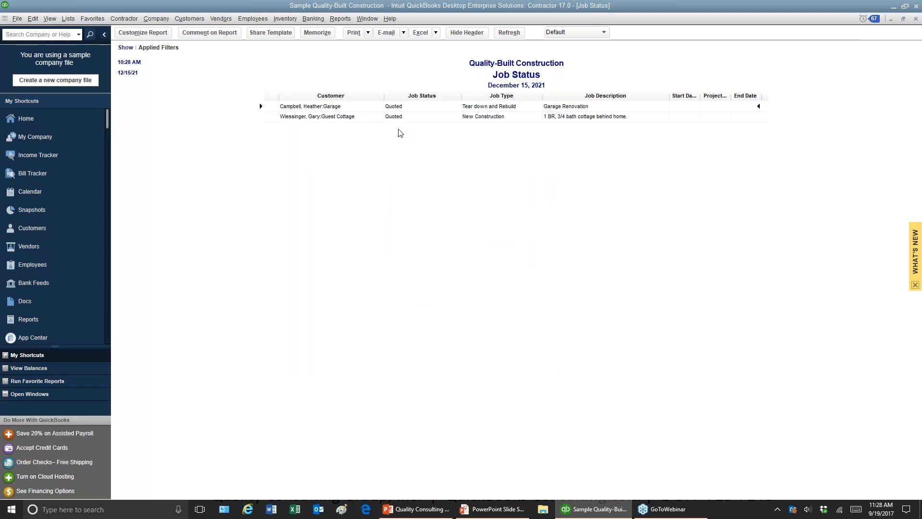
# Step: Change the report's title in the header to Job Status-Quote
pyautogui.click(134, 34)
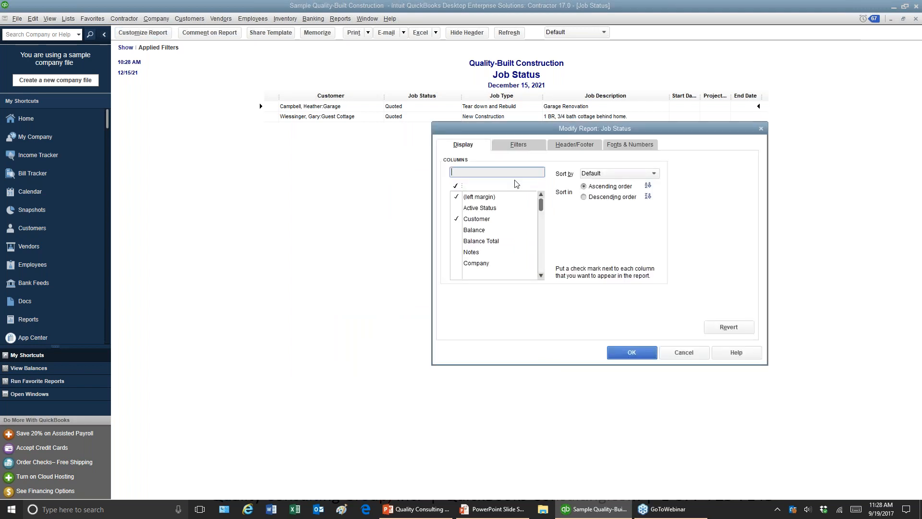
pyautogui.click(575, 145)
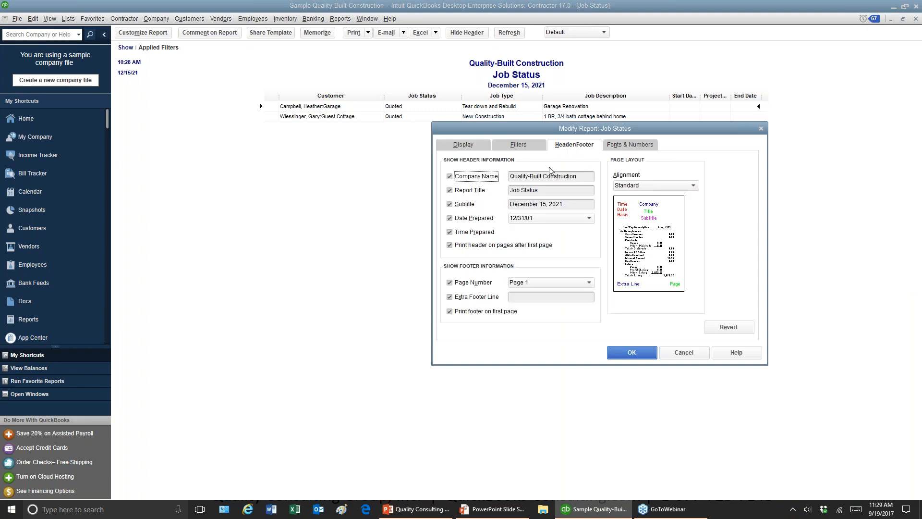
pyautogui.click(552, 189)
pyautogui.write('-Quote')
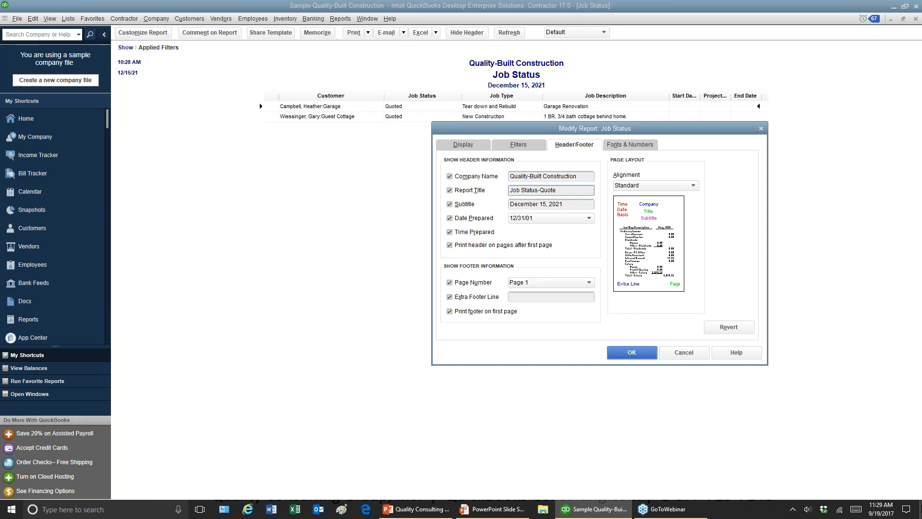
pyautogui.click(631, 354)
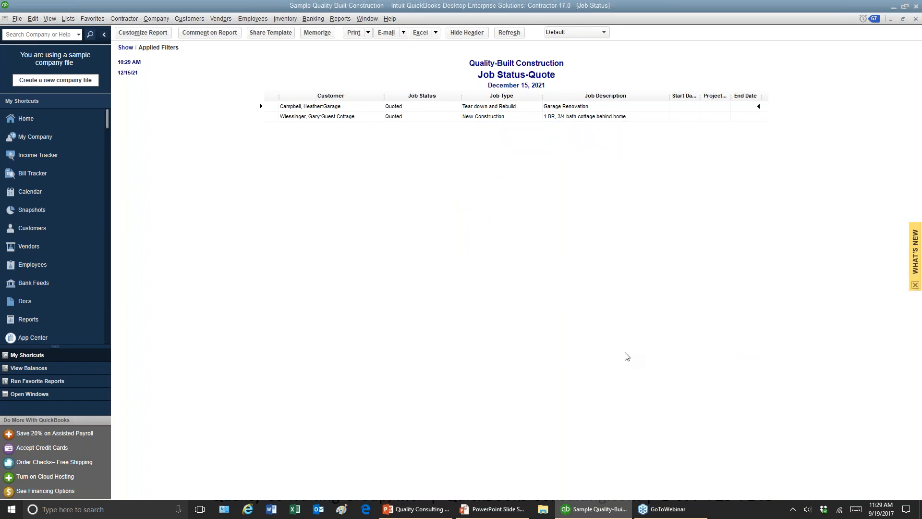
# Step: Memorize the customized report as a new report named Job Status-Quote in the Contractor group
pyautogui.click(315, 35)
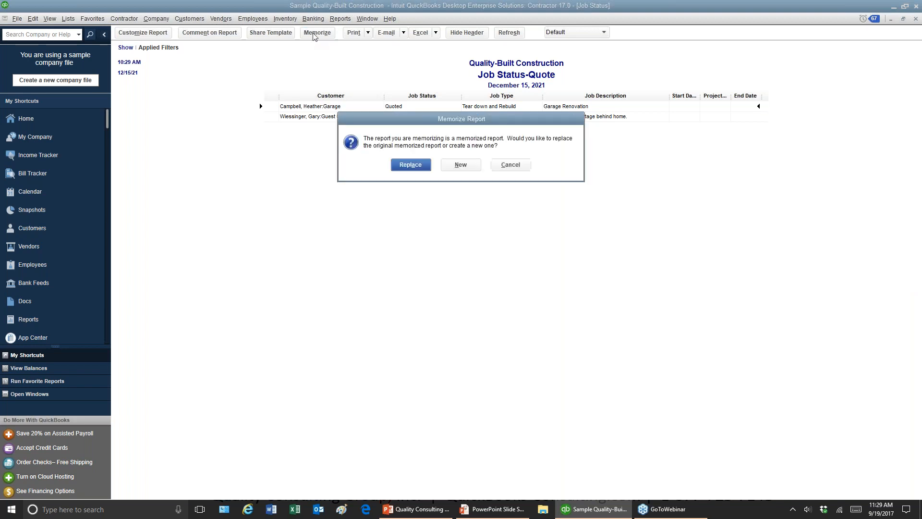
pyautogui.moveTo(465, 124); pyautogui.dragTo(471, 175)
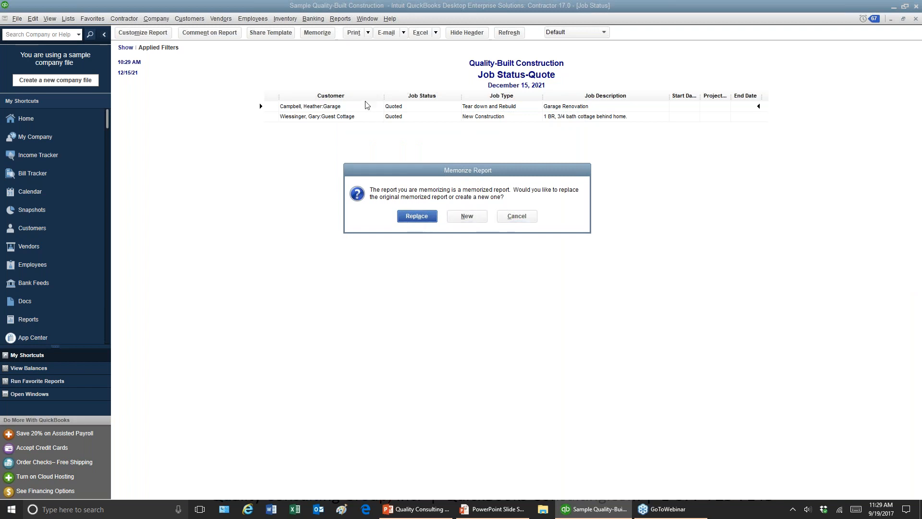
pyautogui.click(462, 220)
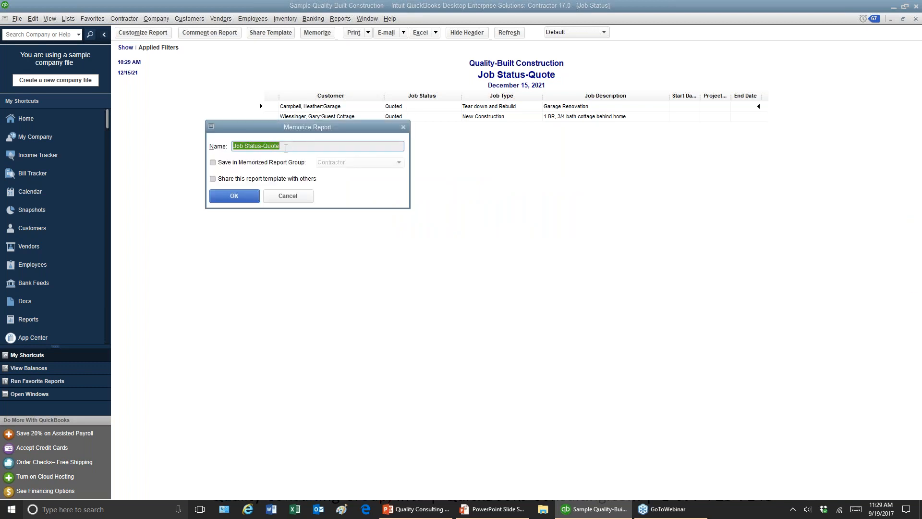
pyautogui.click(213, 163)
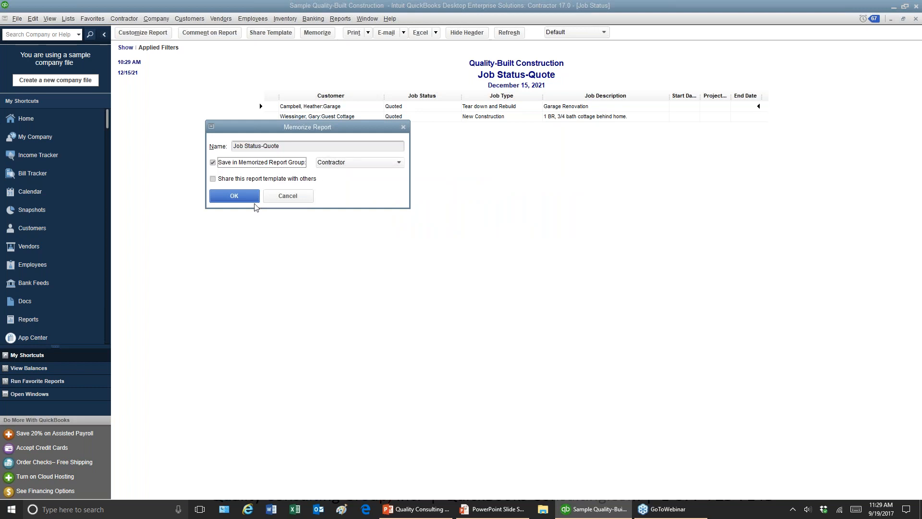
pyautogui.click(234, 196)
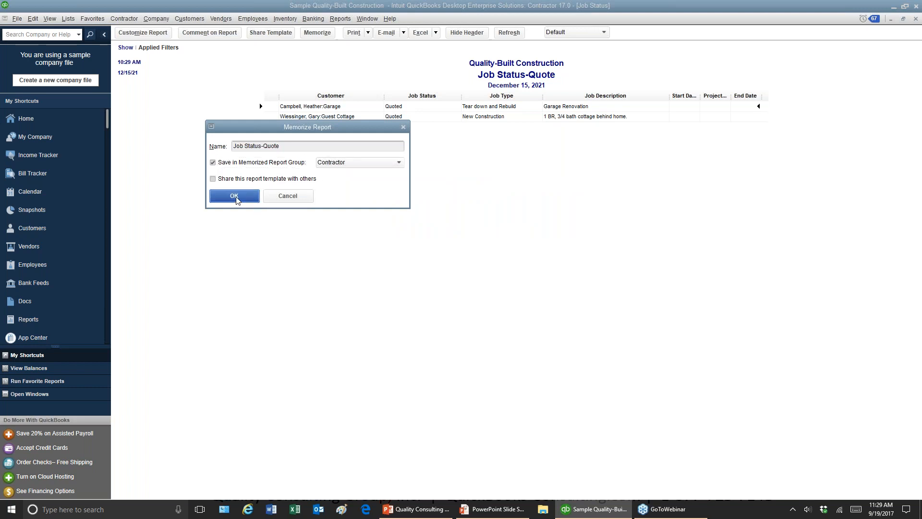
# Step: Close the report and look for Job Status-Quote among the memorized Contractor reports
pyautogui.click(340, 21)
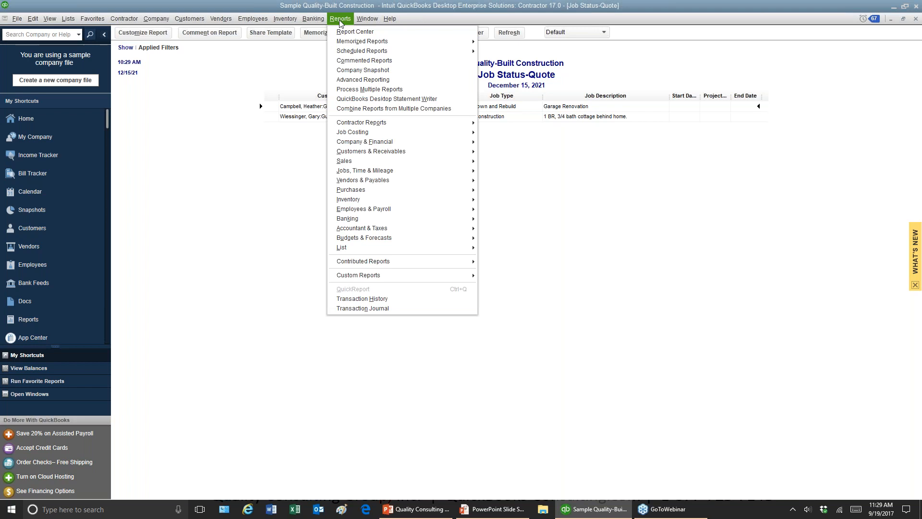
pyautogui.click(268, 188)
pyautogui.press('Escape')
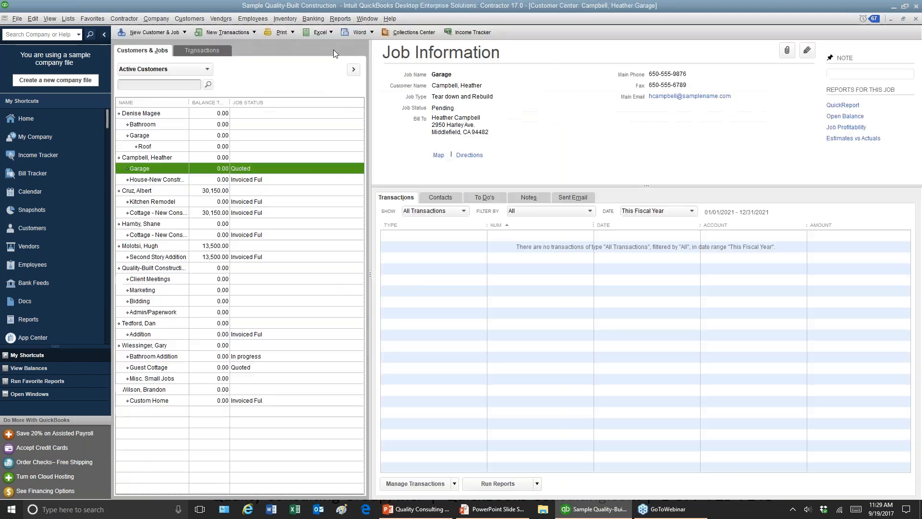
pyautogui.click(334, 19)
pyautogui.moveTo(348, 44)
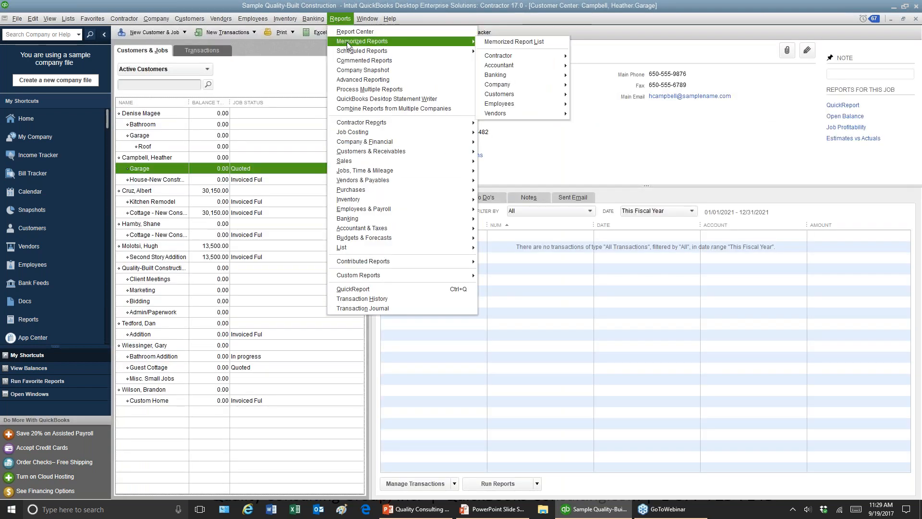
pyautogui.moveTo(491, 56)
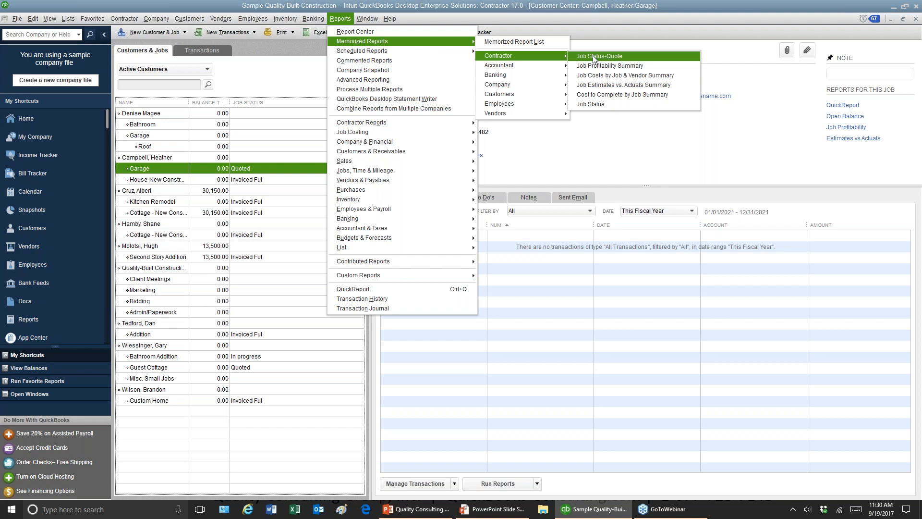
# Step: Start processing multiple reports and choose the memorized reports from the Contractor group
pyautogui.click(370, 90)
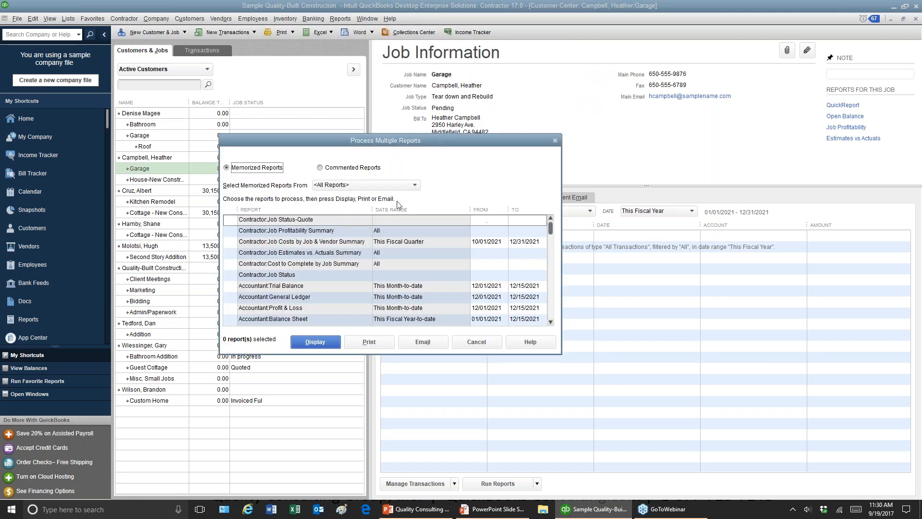
pyautogui.click(338, 188)
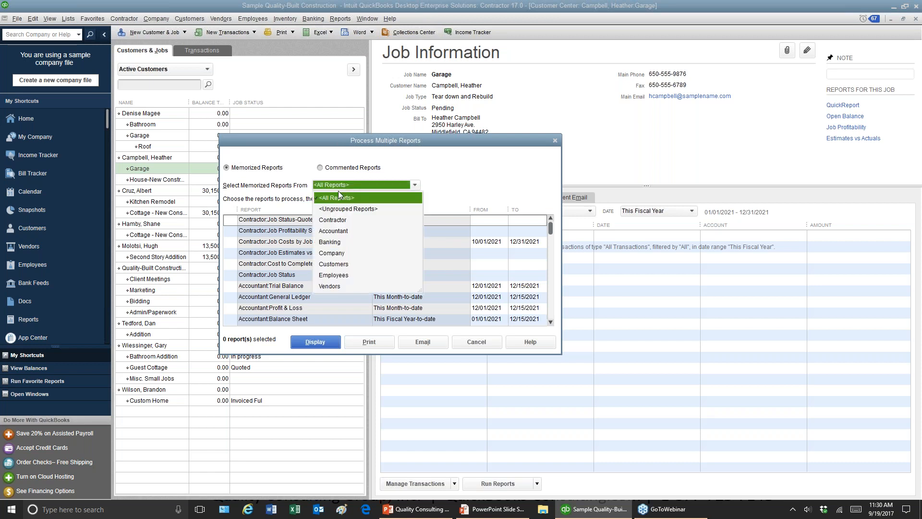
pyautogui.click(330, 222)
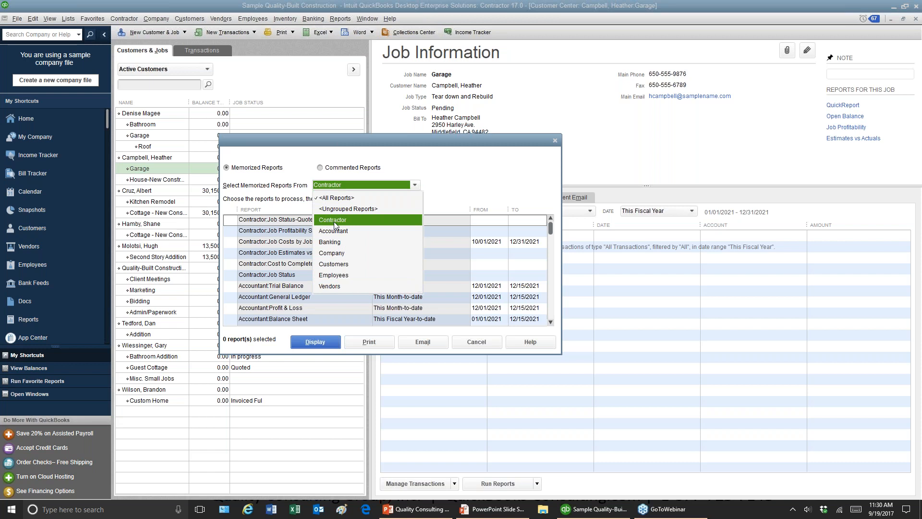
pyautogui.click(334, 221)
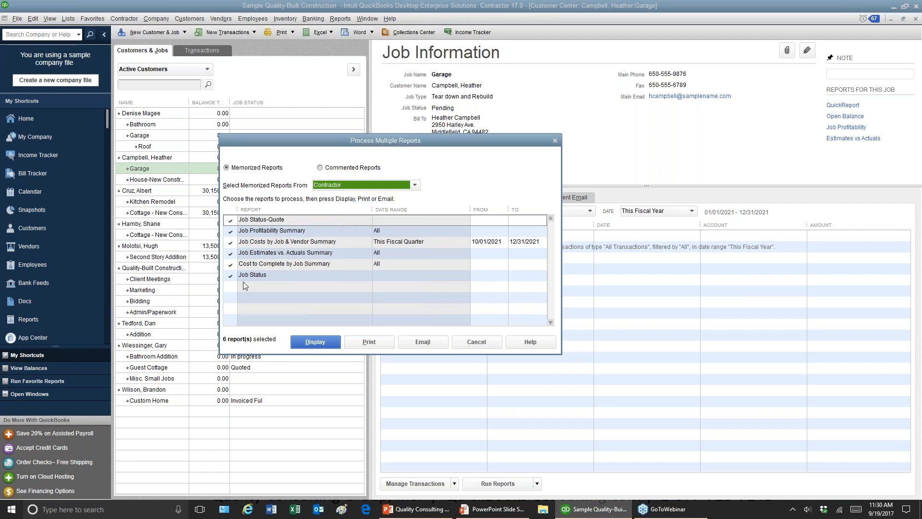
# Step: Limit the batch of Contractor reports to Job Status-Quote and Job Status
pyautogui.click(230, 231)
pyautogui.click(230, 242)
pyautogui.click(230, 253)
pyautogui.click(230, 264)
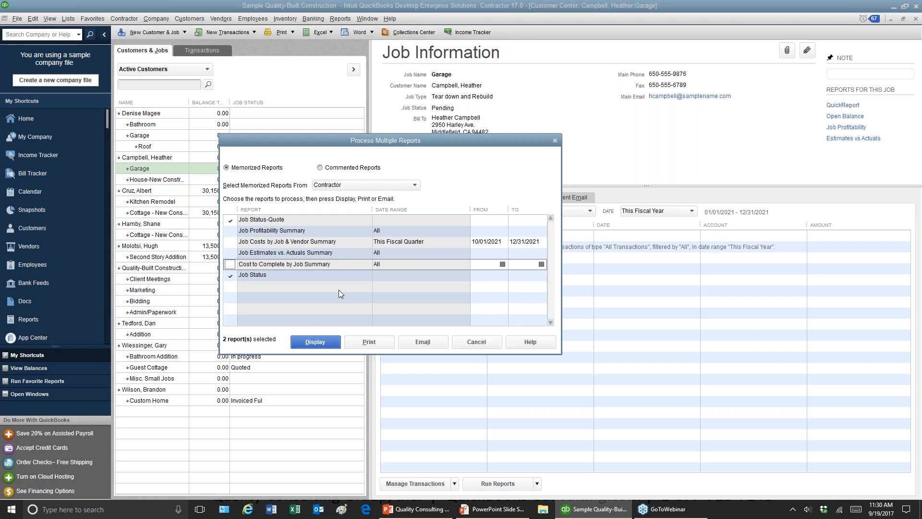
# Step: Change the batch selection to Job Profitability Summary and Job Costs by Job & Vendor Summary, and cancel the batch processing
pyautogui.click(230, 220)
pyautogui.click(231, 276)
pyautogui.click(230, 231)
pyautogui.click(230, 242)
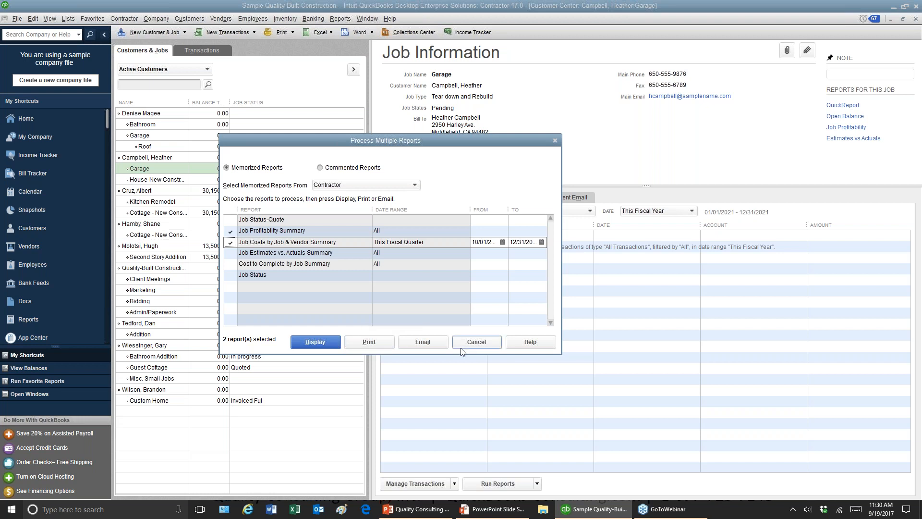
pyautogui.click(485, 345)
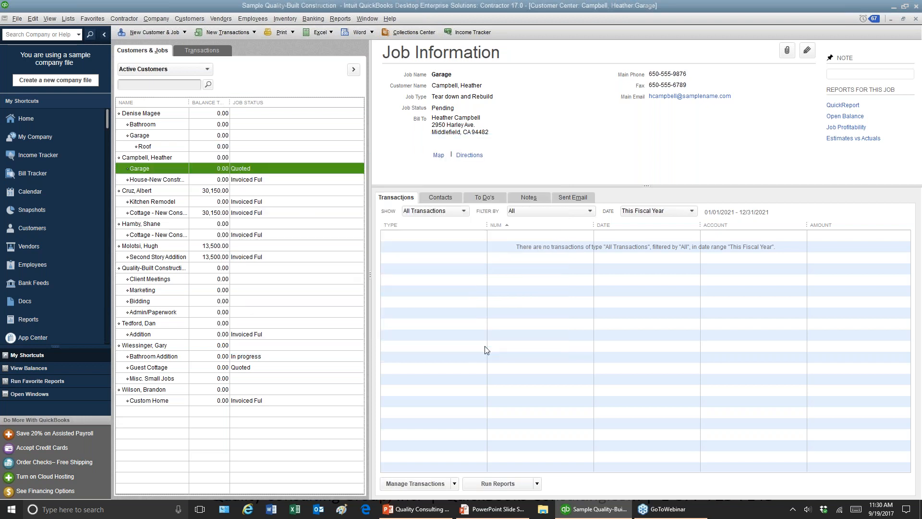
# Step: Move the Vendors' WC Expiration Dates report into the Company group of the memorized report list and close the list
pyautogui.click(340, 19)
pyautogui.moveTo(349, 42)
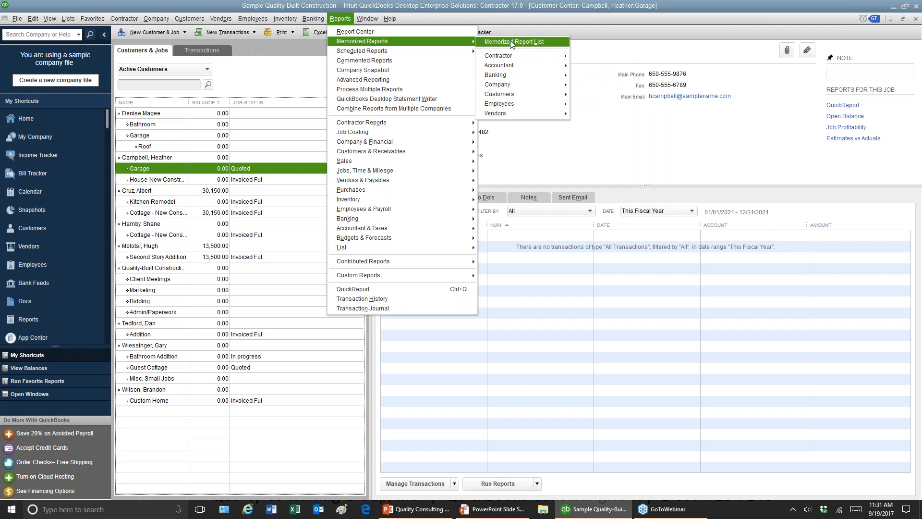
pyautogui.click(525, 44)
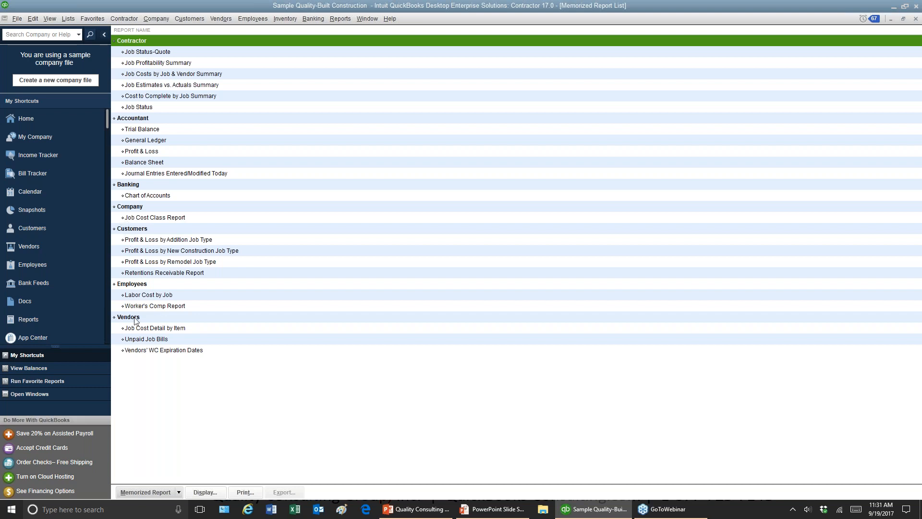
pyautogui.moveTo(115, 350); pyautogui.dragTo(112, 350)
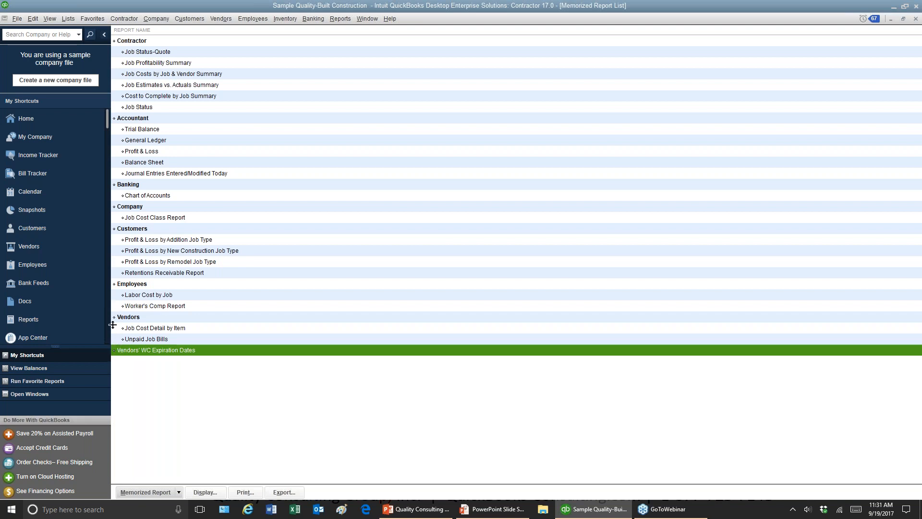
pyautogui.moveTo(113, 349); pyautogui.dragTo(117, 281)
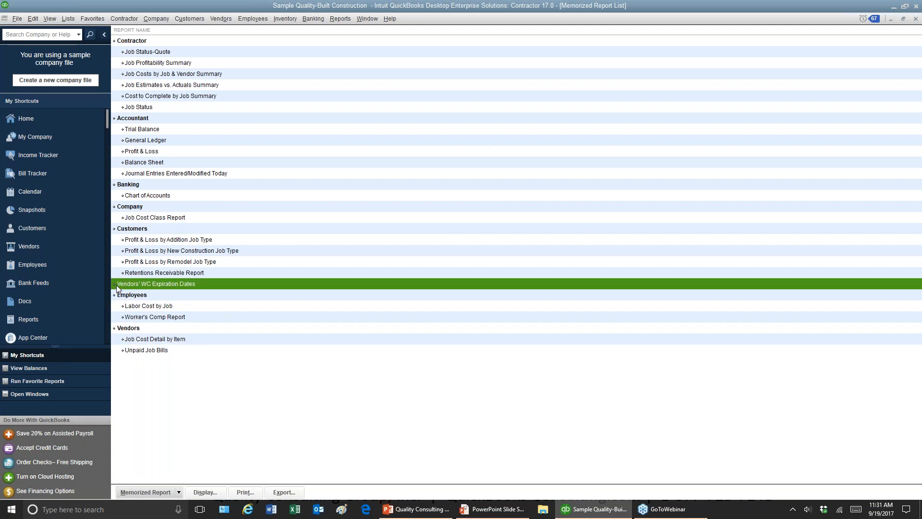
pyautogui.moveTo(115, 284); pyautogui.dragTo(125, 229)
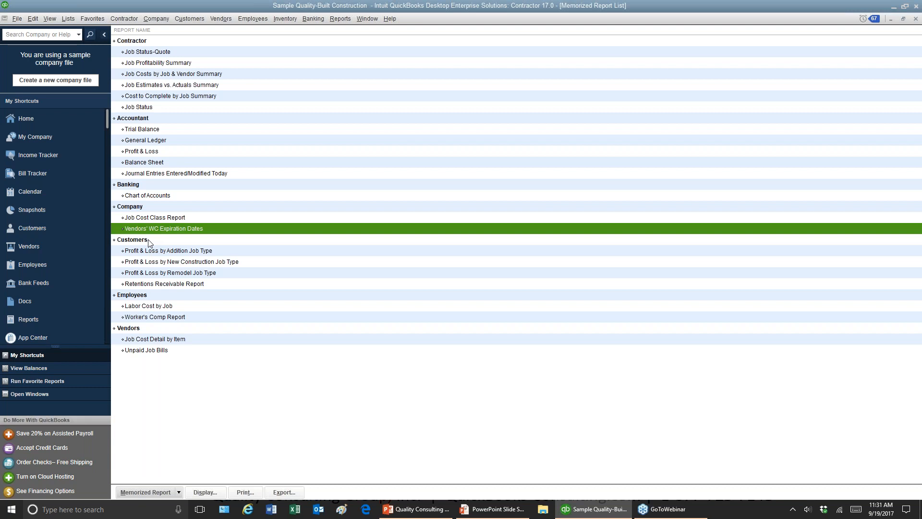
pyautogui.press('Escape')
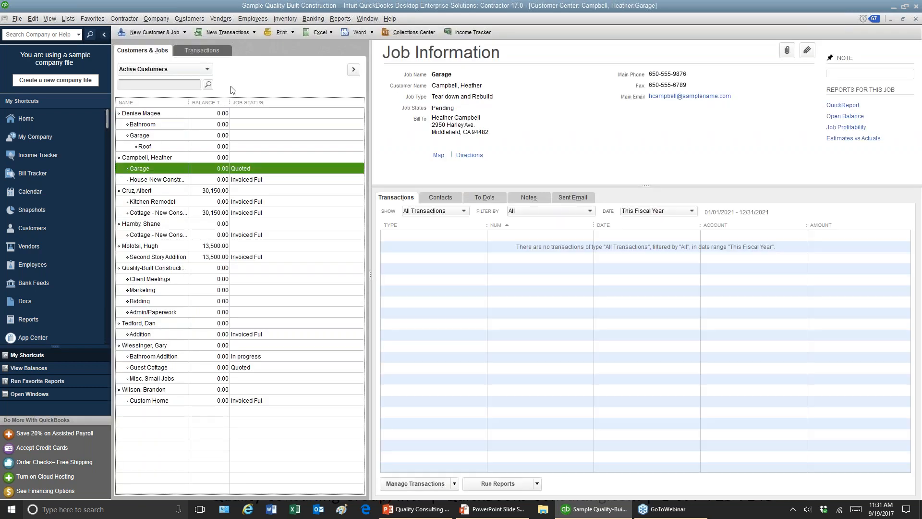
# Step: Look through the available Contractor Reports and return to the customer's Garage job
pyautogui.click(347, 20)
pyautogui.moveTo(390, 122)
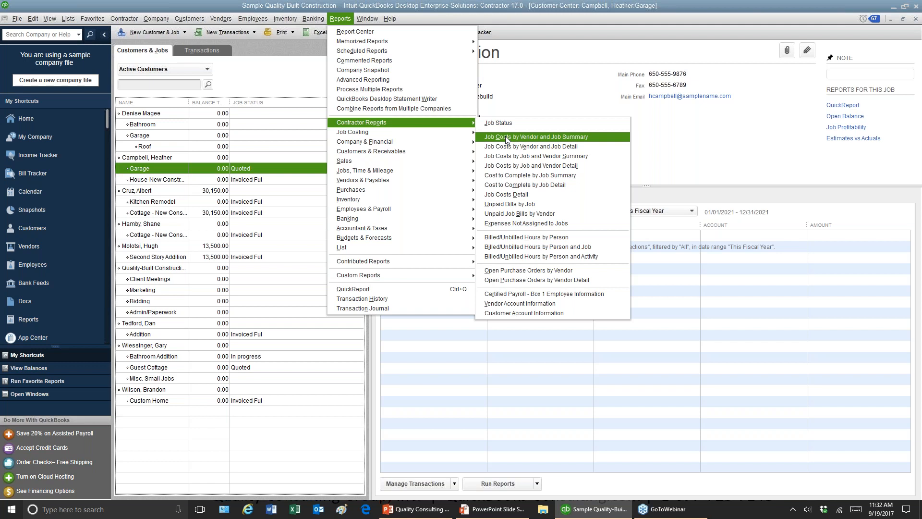
pyautogui.click(146, 171)
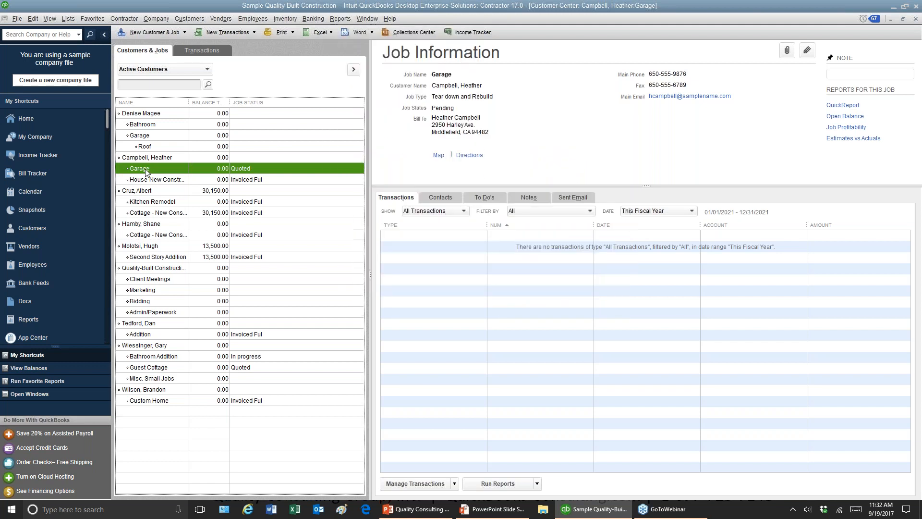
pyautogui.hotkey('alt', 'Tab')
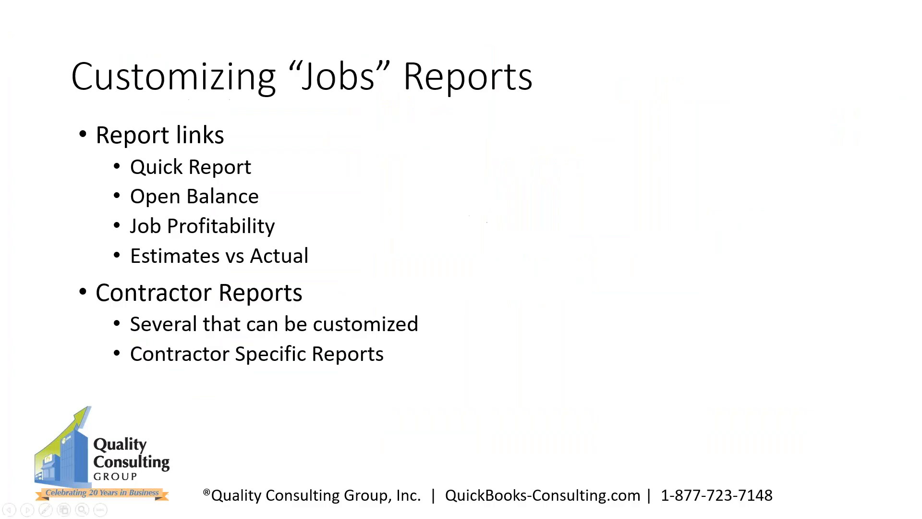
pyautogui.press('Right')
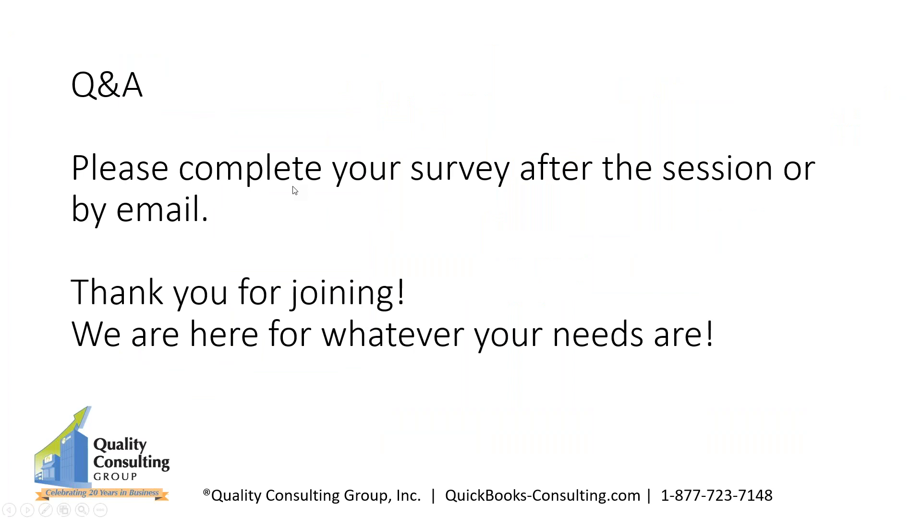
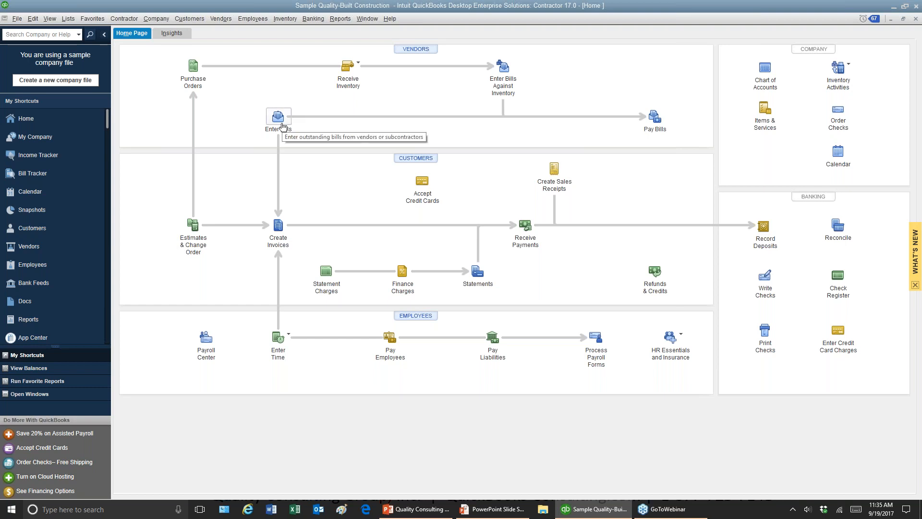
# Step: Start entering a bill, go back to the previously recorded one to examine its date, and close it
pyautogui.click(278, 118)
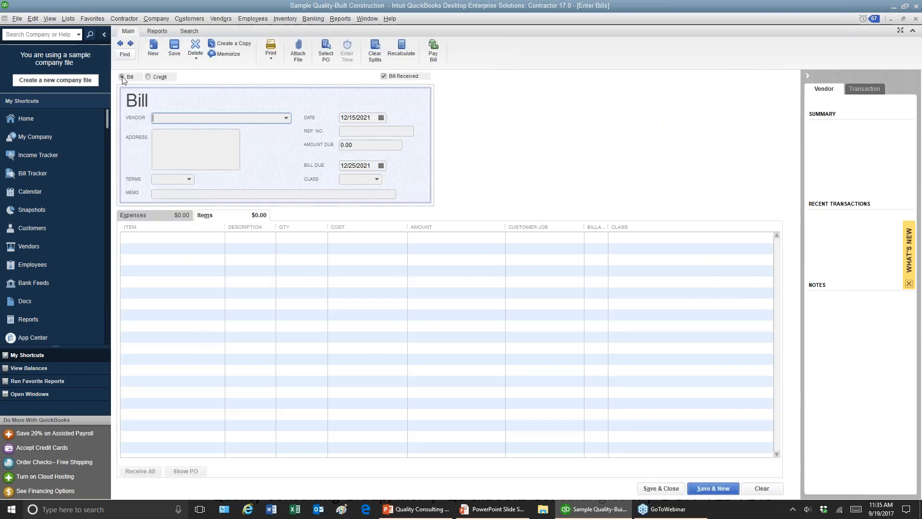
pyautogui.click(121, 44)
pyautogui.moveTo(368, 117); pyautogui.dragTo(338, 117)
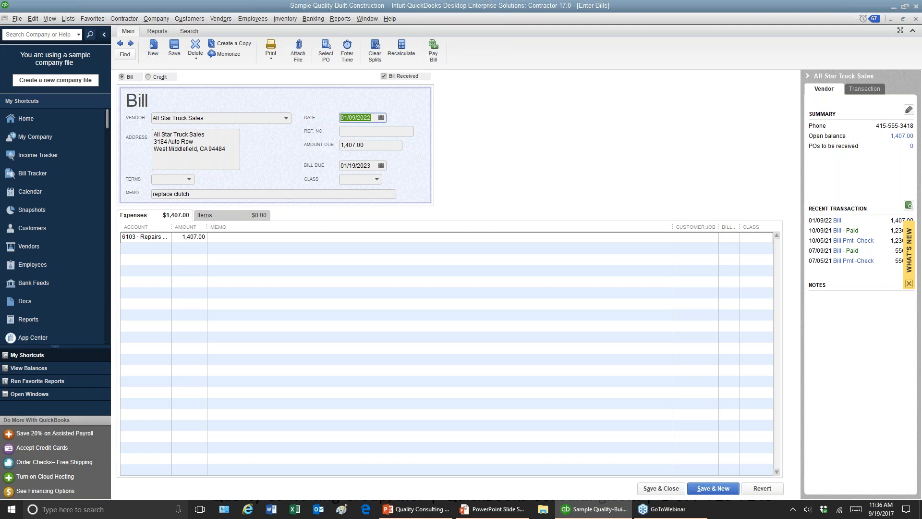
pyautogui.press('Escape')
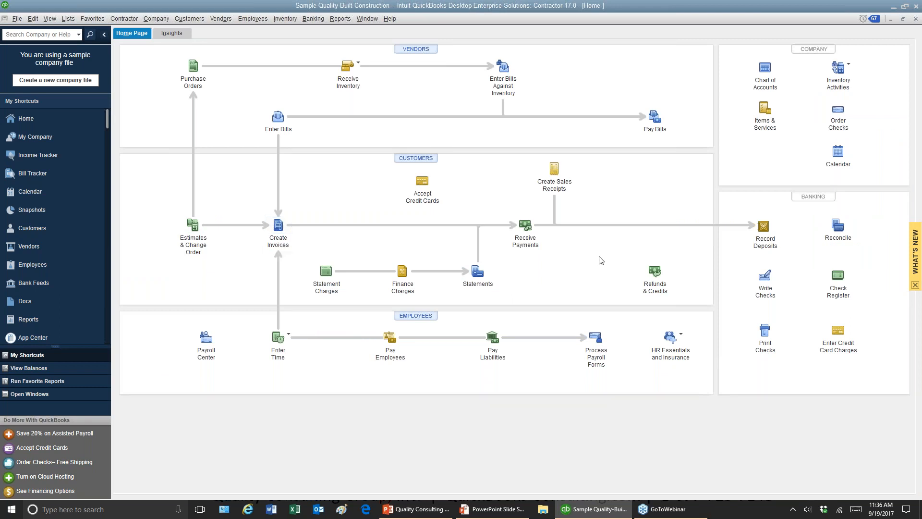
# Step: Open a blank check, examine its default date, and close it
pyautogui.click(765, 276)
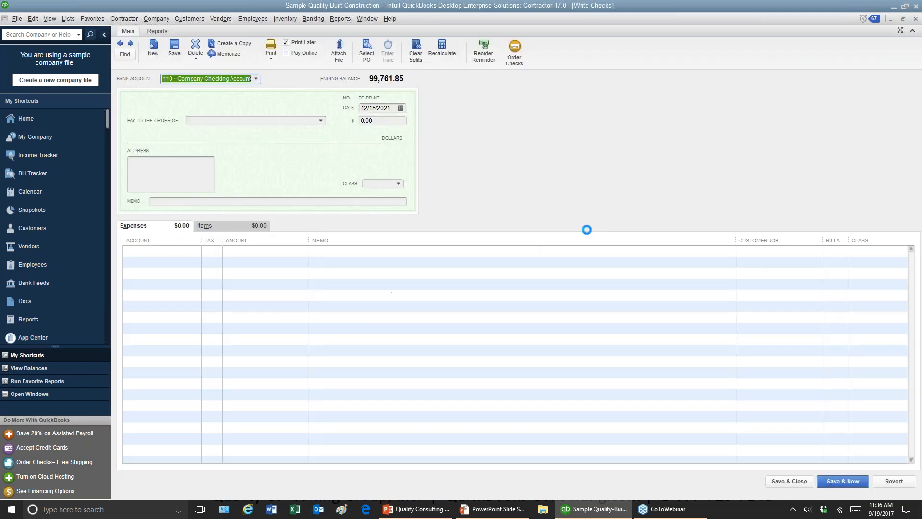
pyautogui.click(398, 109)
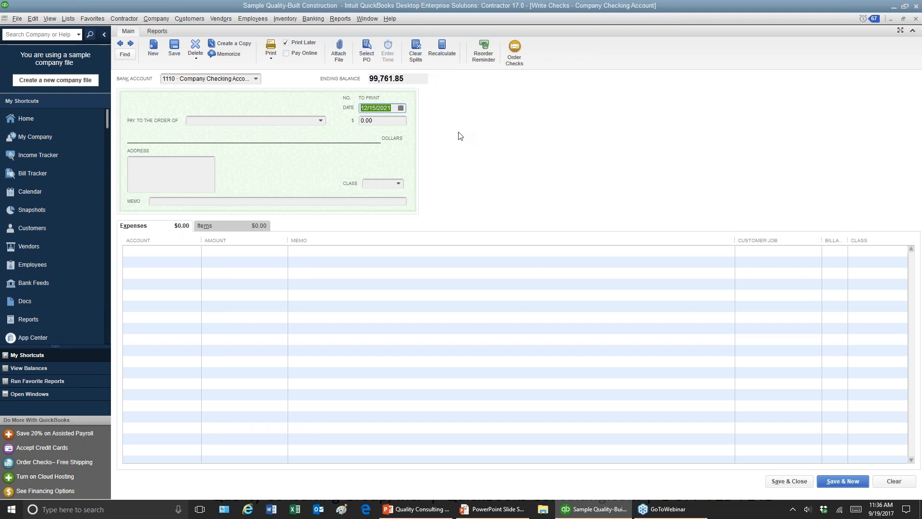
pyautogui.press('Escape')
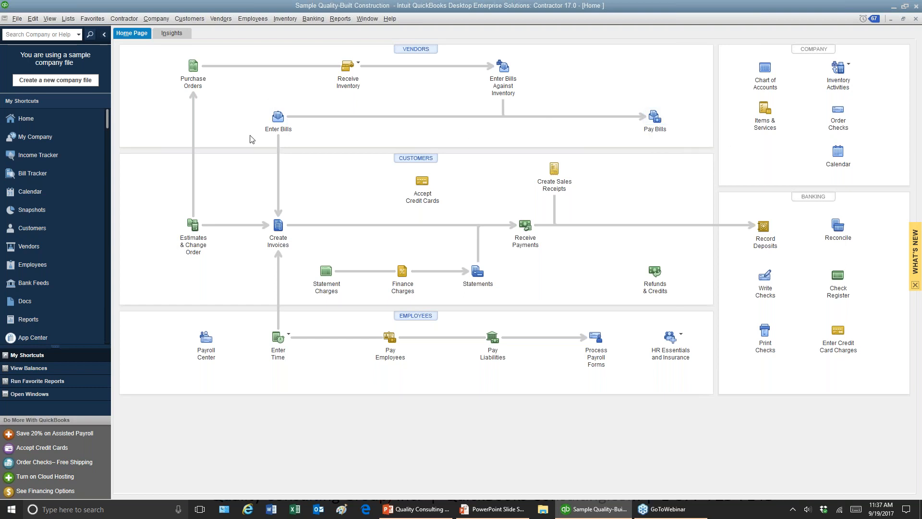
# Step: Open a blank bill to examine its default date, and close all open windows
pyautogui.click(277, 116)
pyautogui.moveTo(373, 118); pyautogui.dragTo(335, 118)
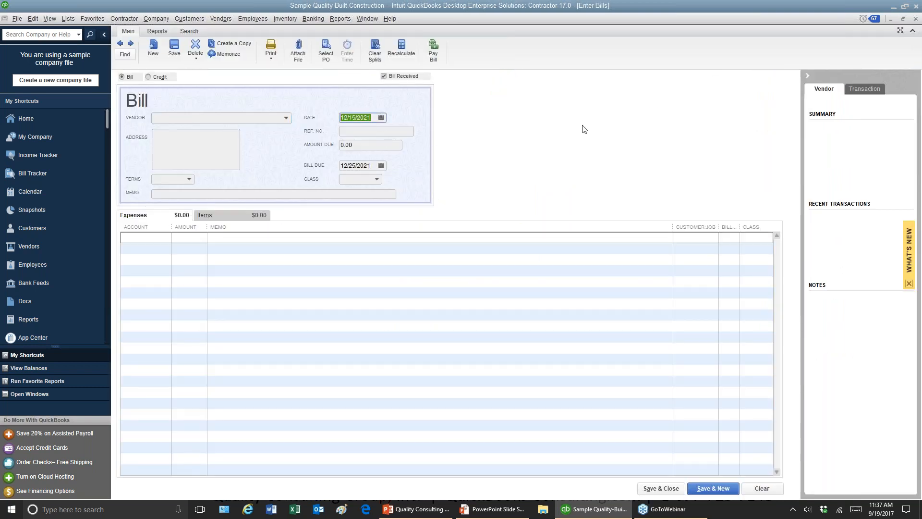
pyautogui.click(913, 20)
pyautogui.press('Escape')
pyautogui.press('Escape')
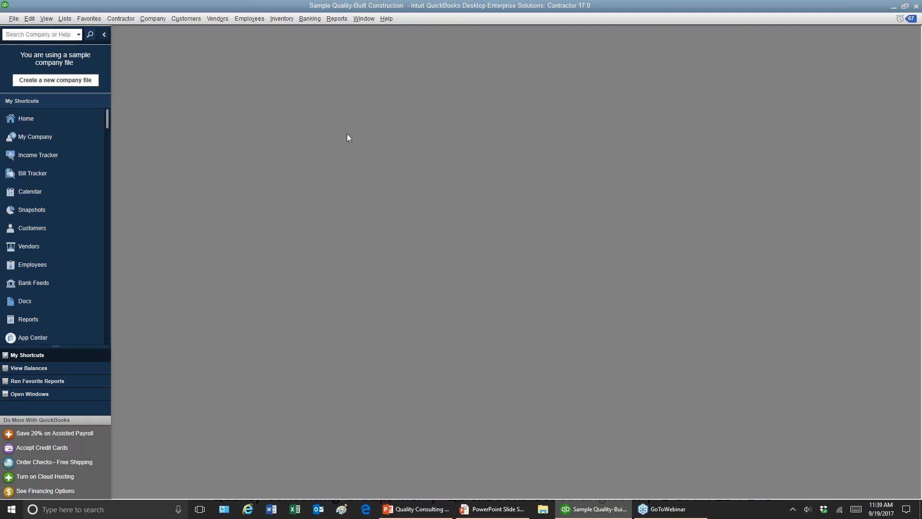
# Step: Set the personal Desktop View preference to Save current desktop and apply it
pyautogui.click(30, 18)
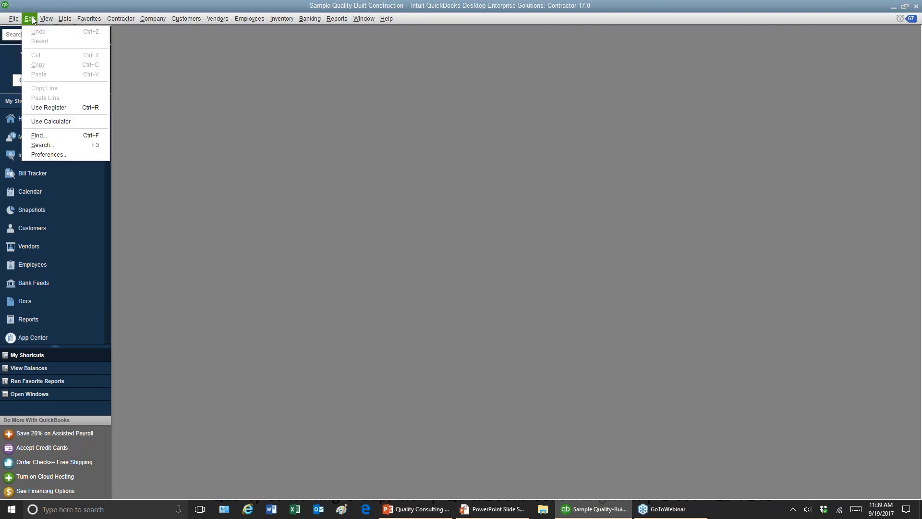
pyautogui.click(44, 154)
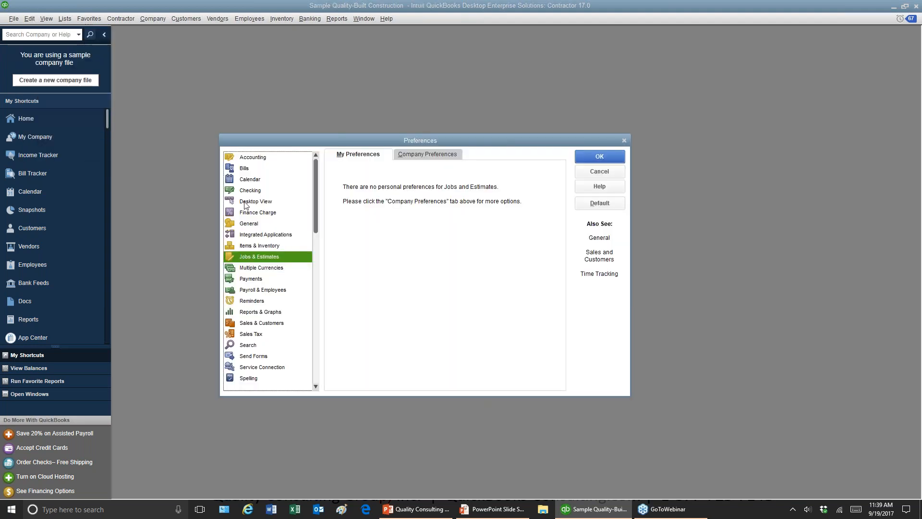
pyautogui.click(247, 204)
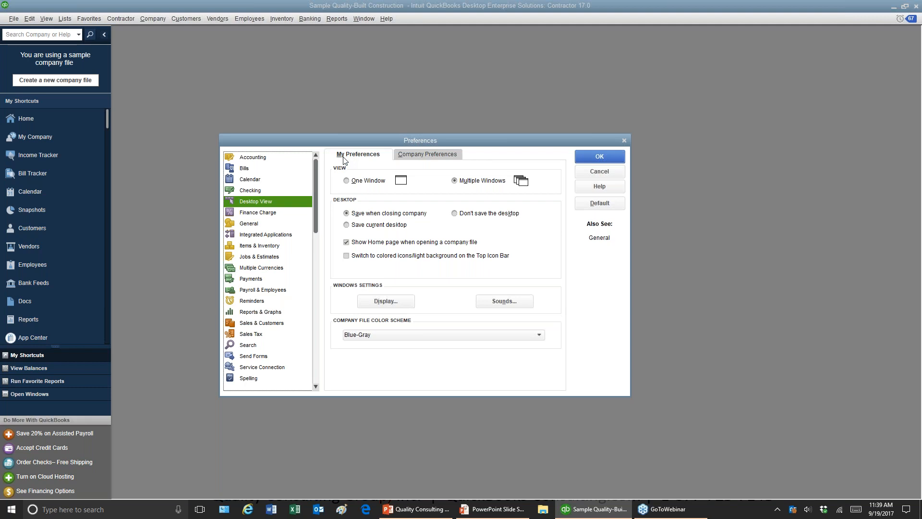
pyautogui.click(355, 225)
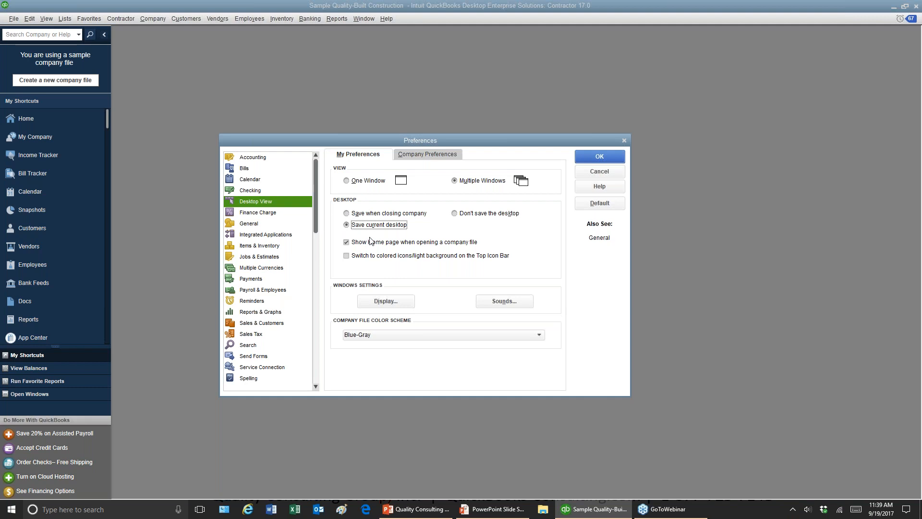
pyautogui.click(599, 158)
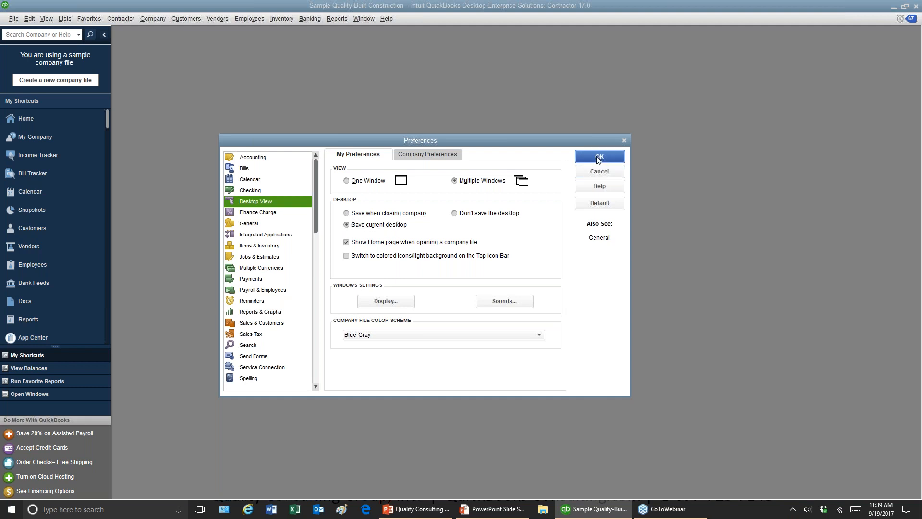
pyautogui.click(596, 154)
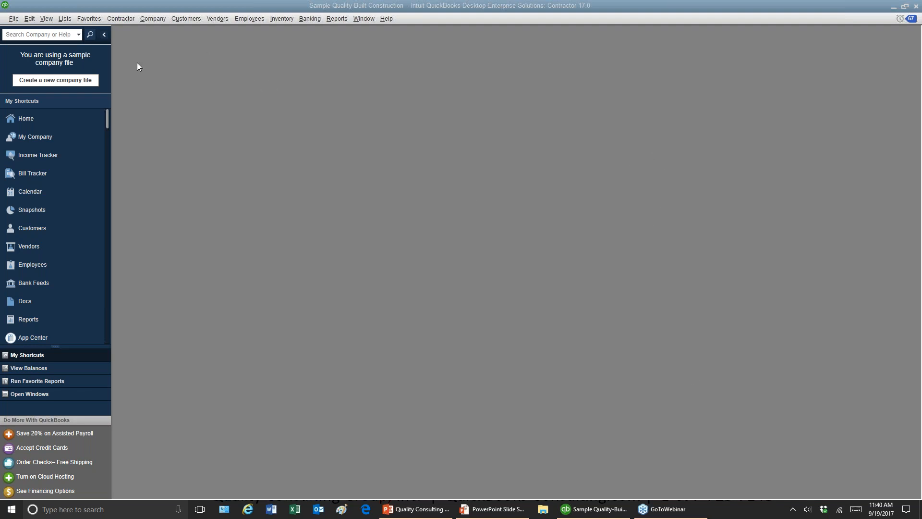
# Step: Open the Item List, maximize it, and widen its name column
pyautogui.click(67, 19)
pyautogui.click(71, 42)
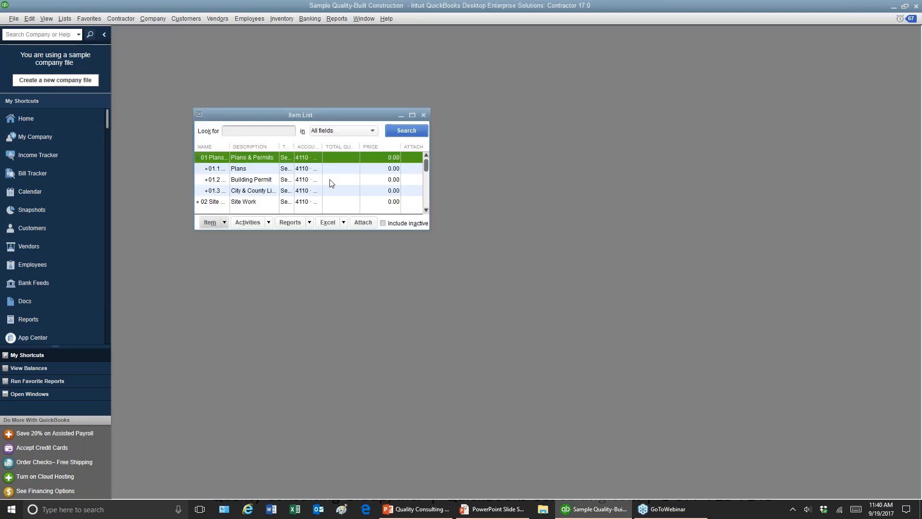
pyautogui.click(412, 115)
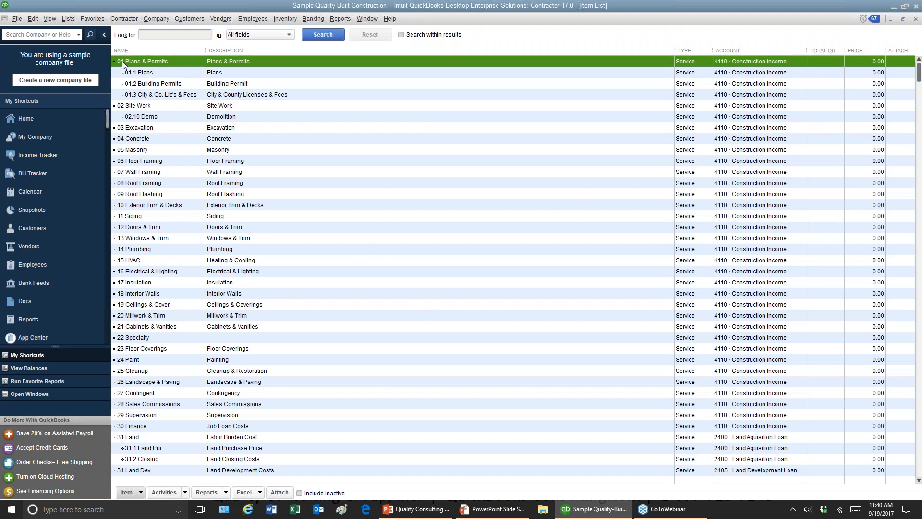
pyautogui.moveTo(203, 49); pyautogui.dragTo(217, 50)
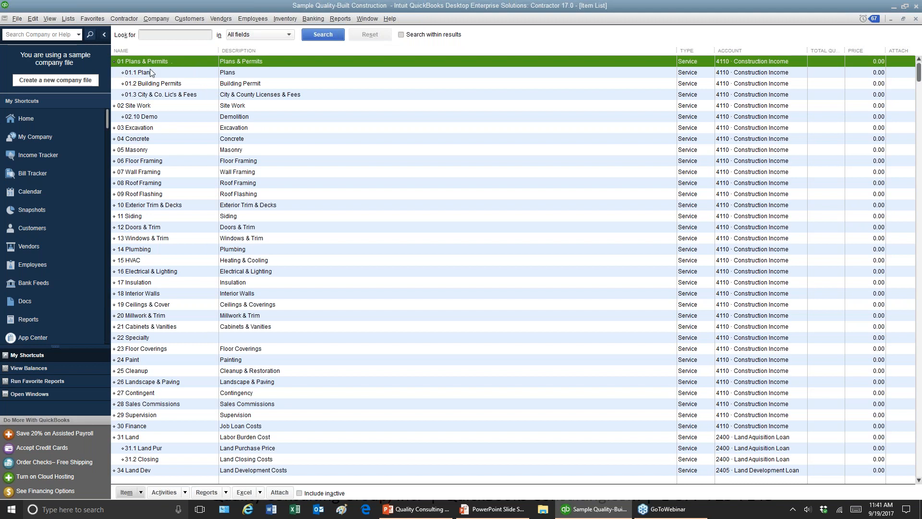
# Step: Open the 03 Excavation item and turn its assemblies/subcontractor option off and back on to compare the purchase and sales fields
pyautogui.doubleClick(137, 128)
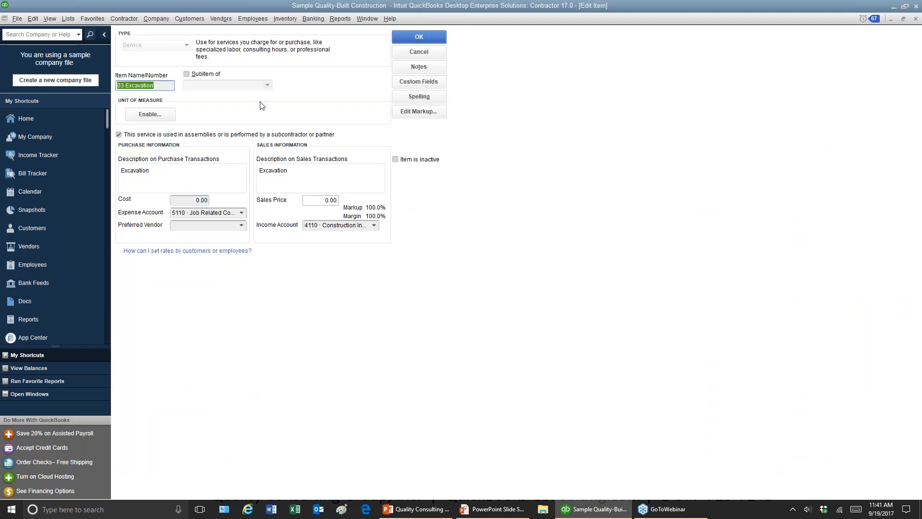
pyautogui.click(119, 135)
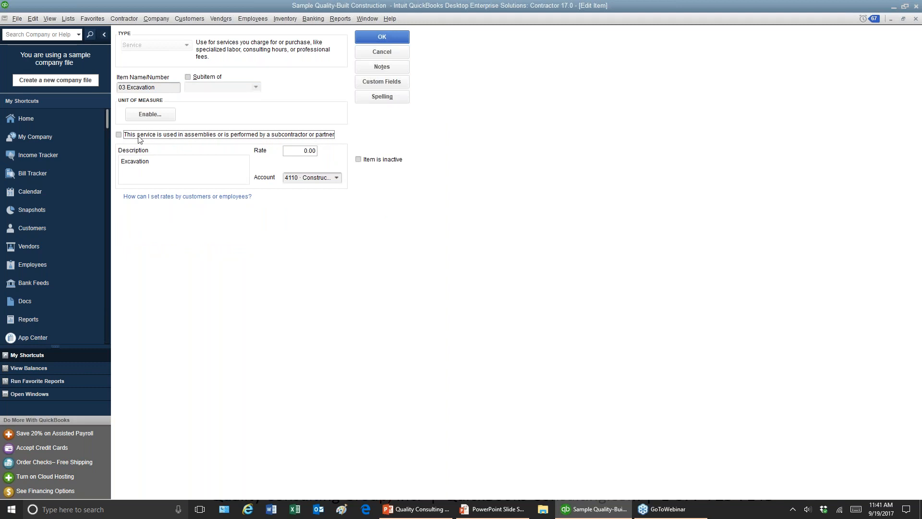
pyautogui.click(119, 135)
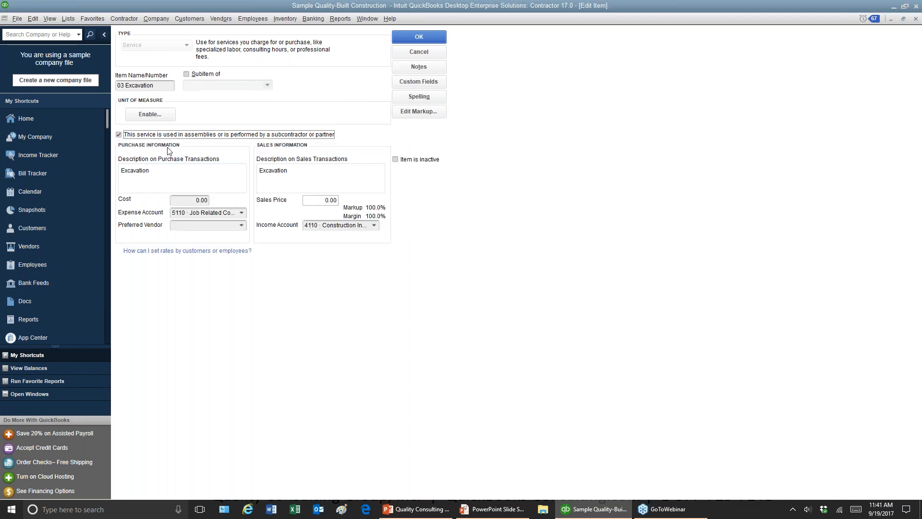
pyautogui.moveTo(160, 86); pyautogui.dragTo(109, 90)
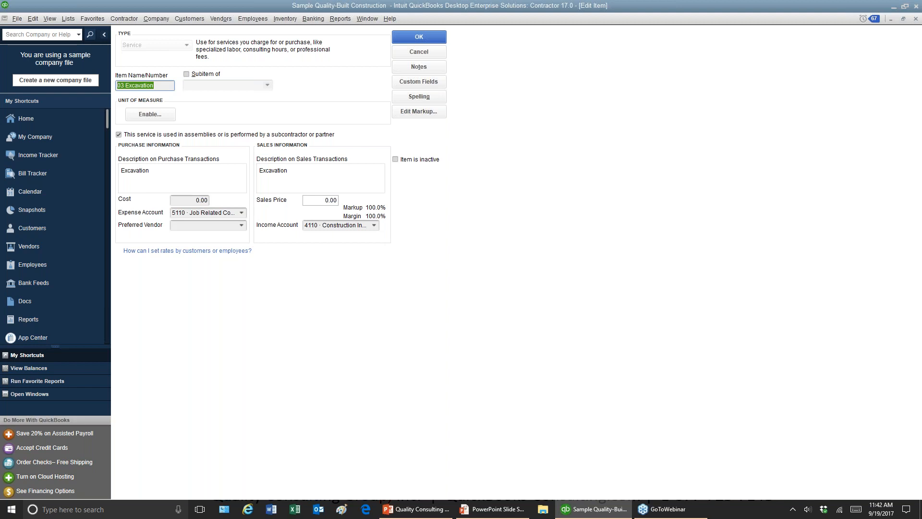
# Step: Review the expense and income account choices of the 03 Excavation item, and close the item and the Item List without changes
pyautogui.moveTo(154, 85); pyautogui.dragTo(114, 94)
pyautogui.click(242, 213)
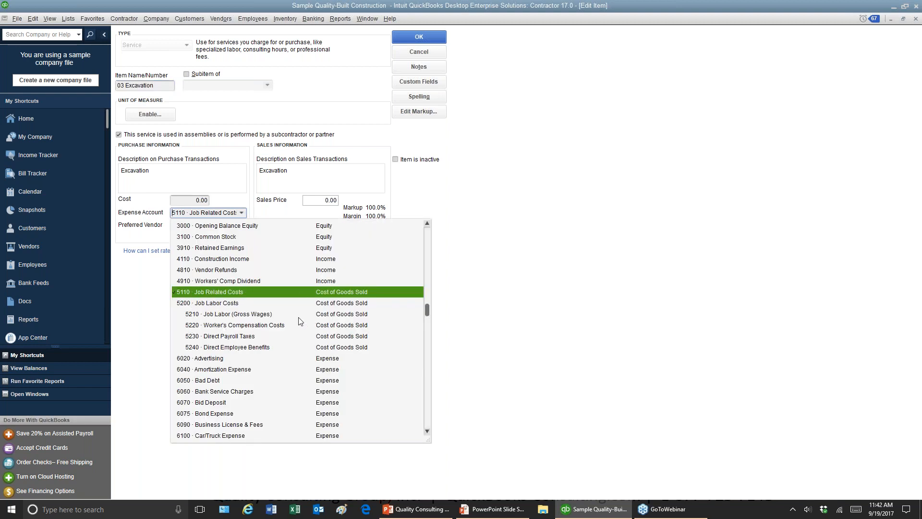
pyautogui.click(478, 188)
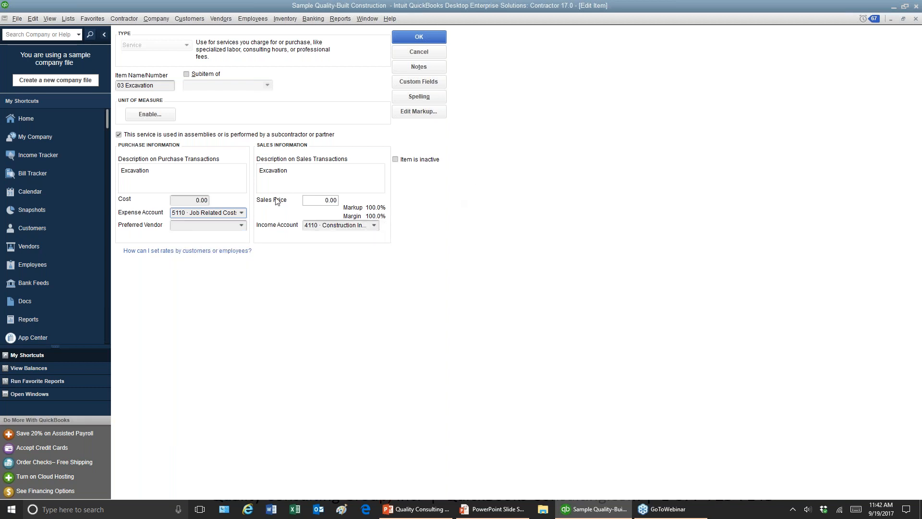
pyautogui.click(373, 226)
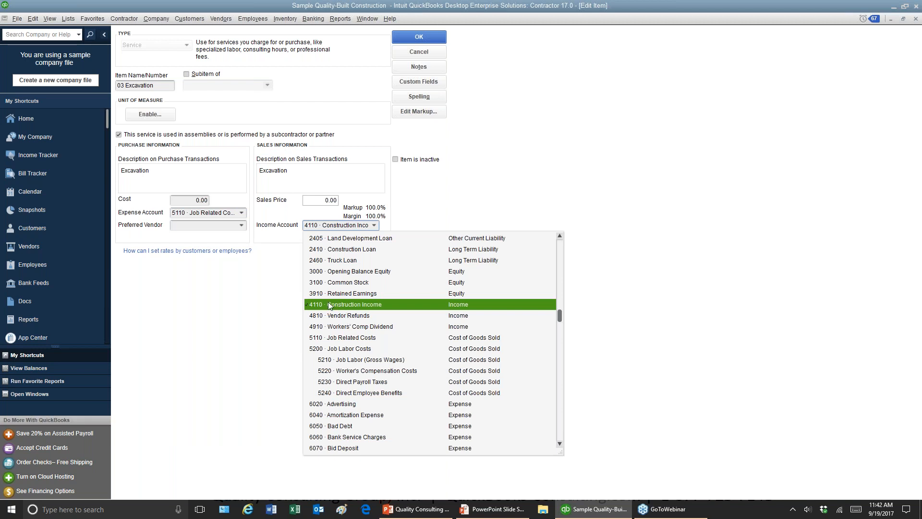
pyautogui.click(415, 54)
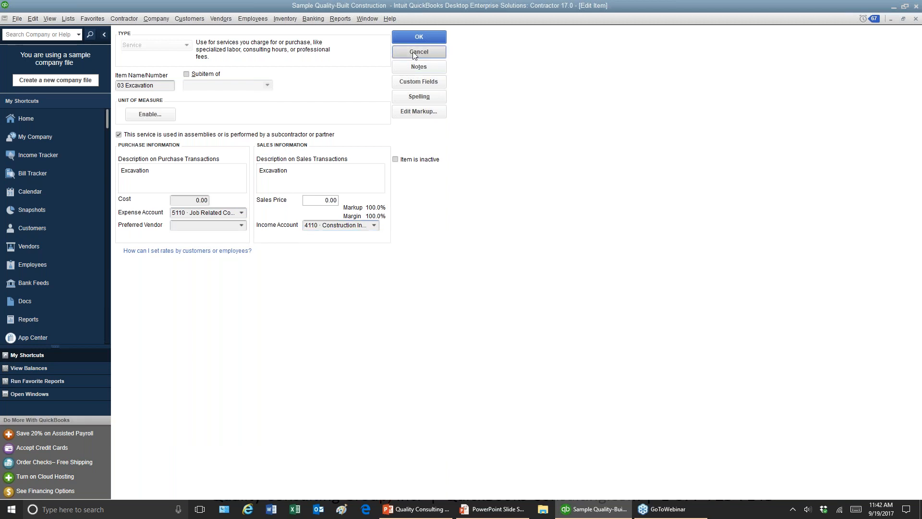
pyautogui.click(414, 54)
pyautogui.press('Escape')
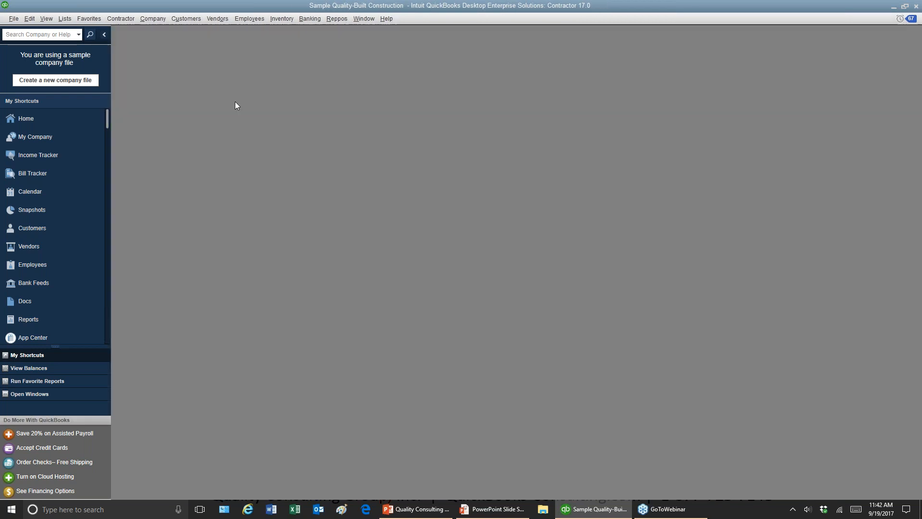
# Step: Open and maximize the Home page, and start a new bill for the vendor Avenue Electricians
pyautogui.click(65, 119)
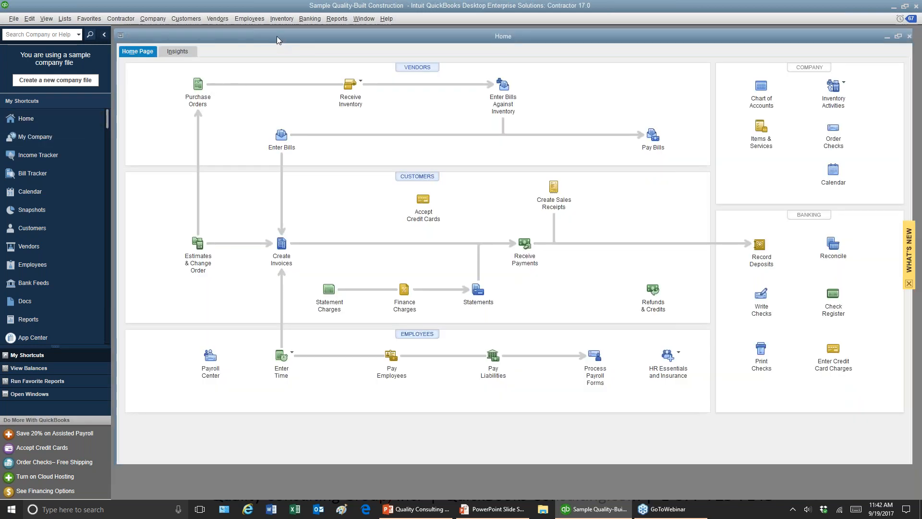
pyautogui.doubleClick(277, 37)
pyautogui.click(278, 116)
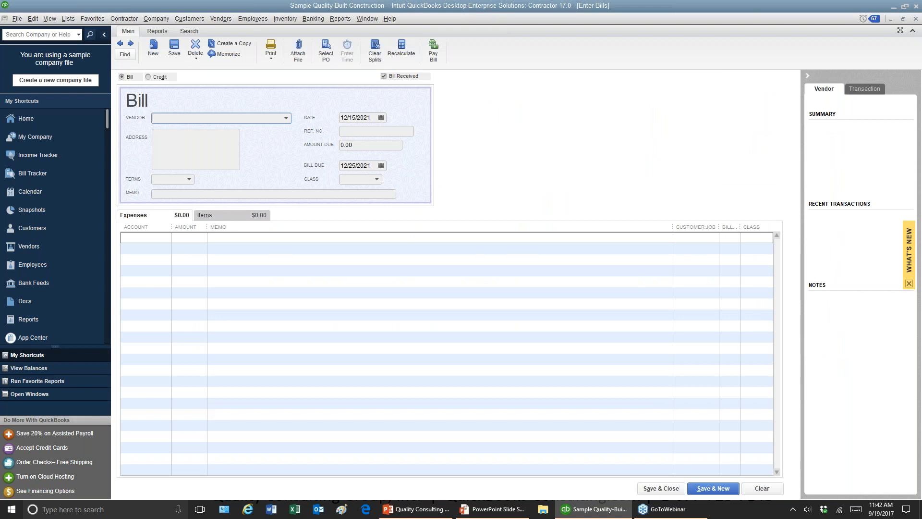
pyautogui.click(286, 118)
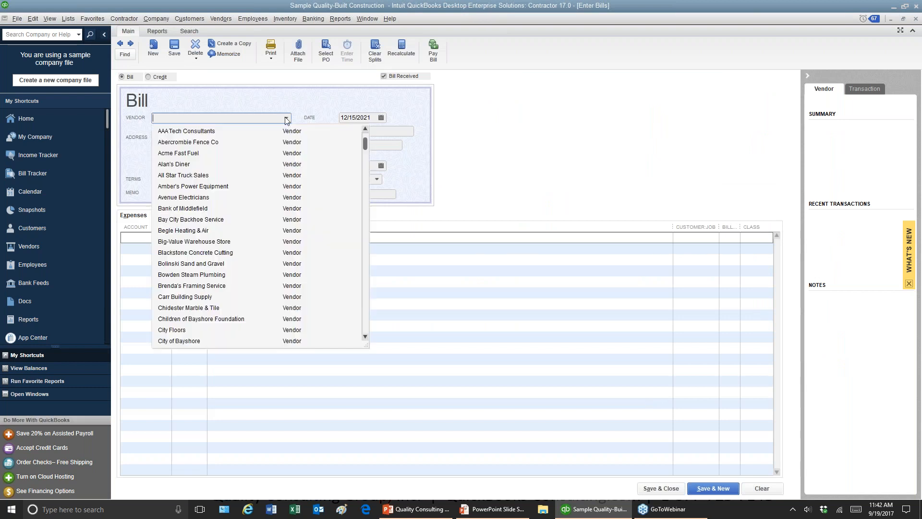
pyautogui.click(188, 200)
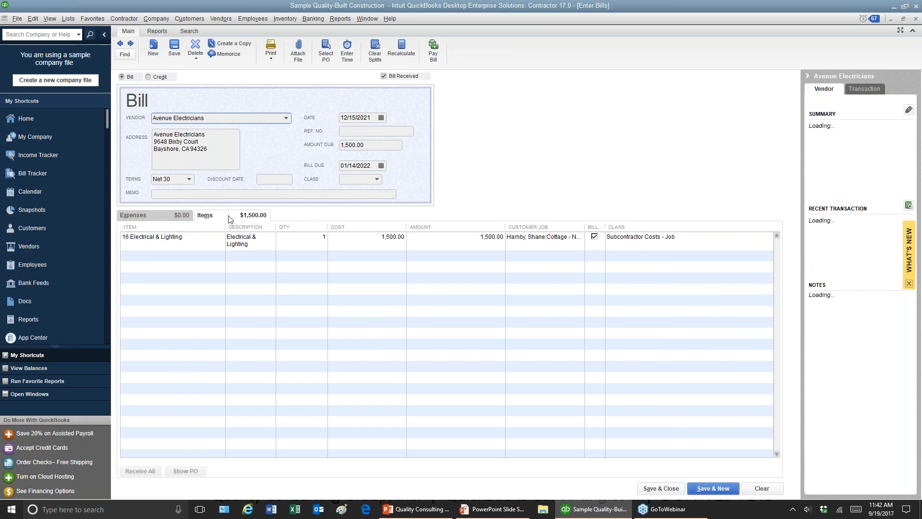
# Step: Examine the service items available for the bill's Electrical & Lighting line, and close the bill without saving it
pyautogui.click(197, 229)
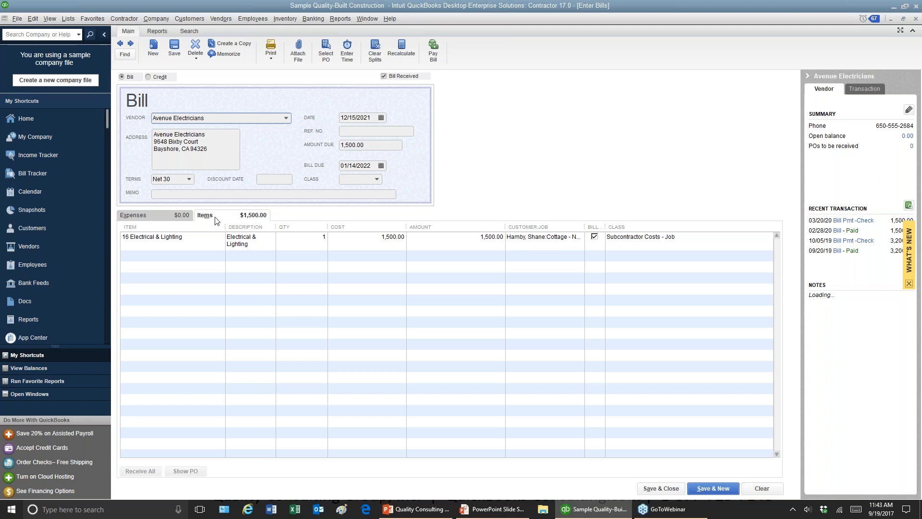
pyautogui.click(221, 239)
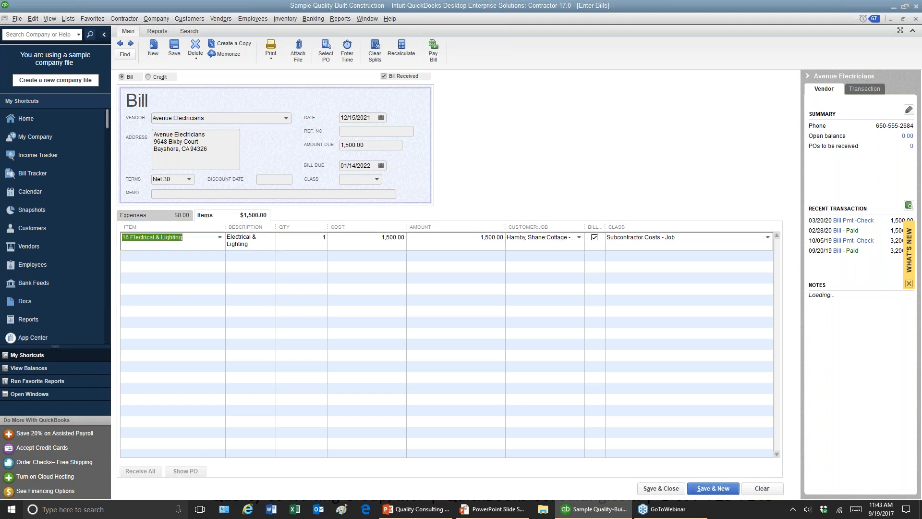
pyautogui.click(220, 238)
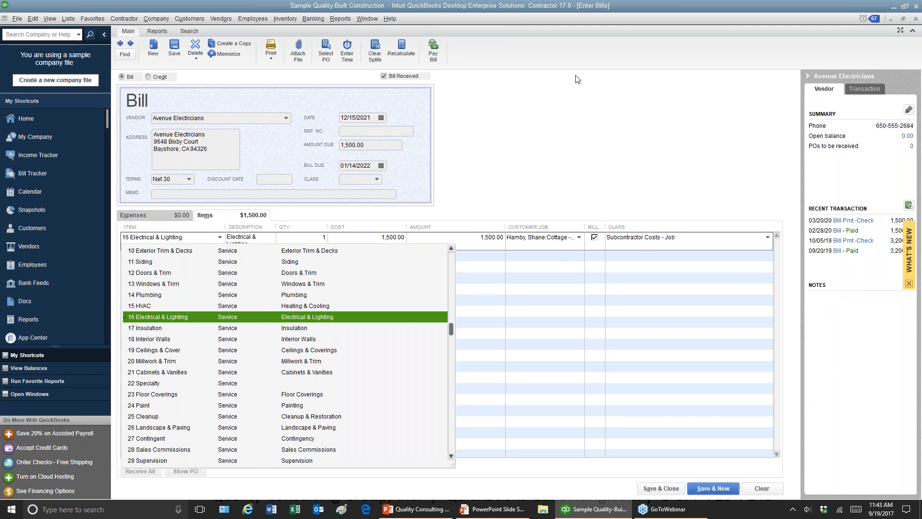
pyautogui.click(538, 121)
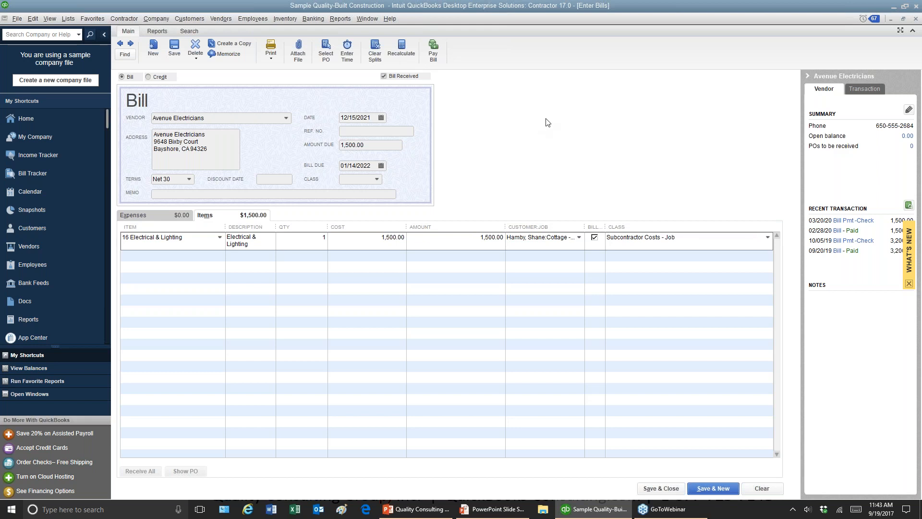
pyautogui.click(433, 50)
pyautogui.click(418, 157)
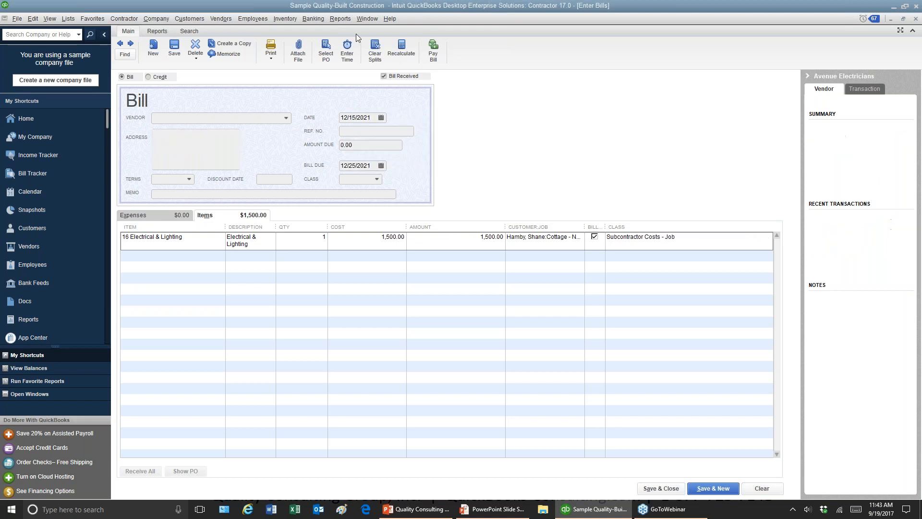
# Step: Run the Job Profitability Detail report for the Kitchen Remodel job and widen its item name column
pyautogui.click(335, 20)
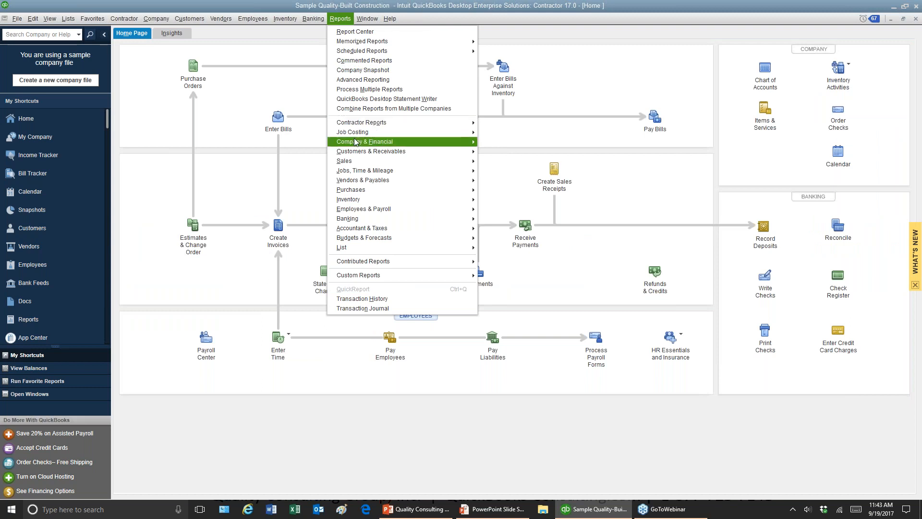
pyautogui.moveTo(355, 142)
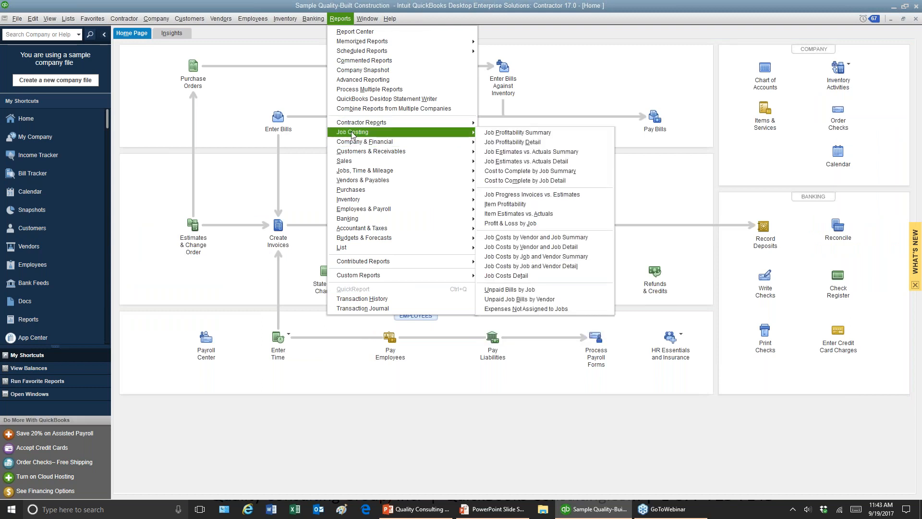
pyautogui.click(537, 143)
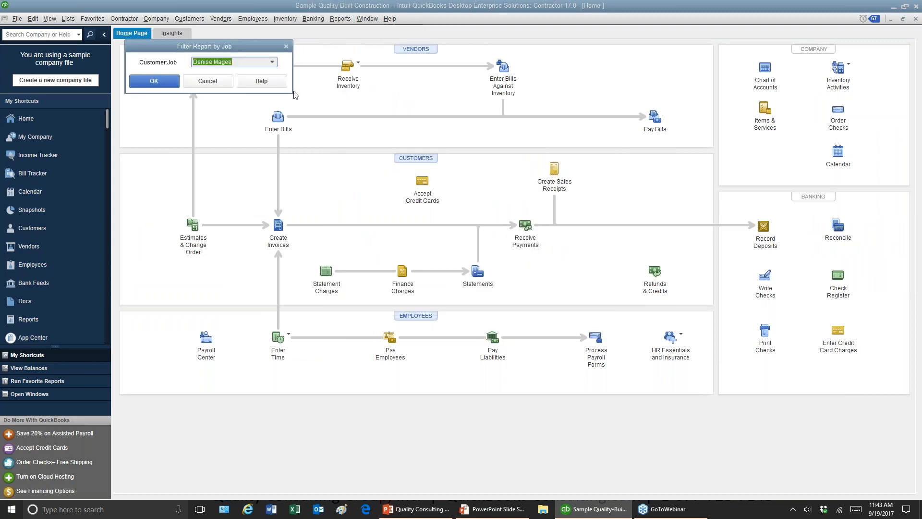
pyautogui.click(272, 63)
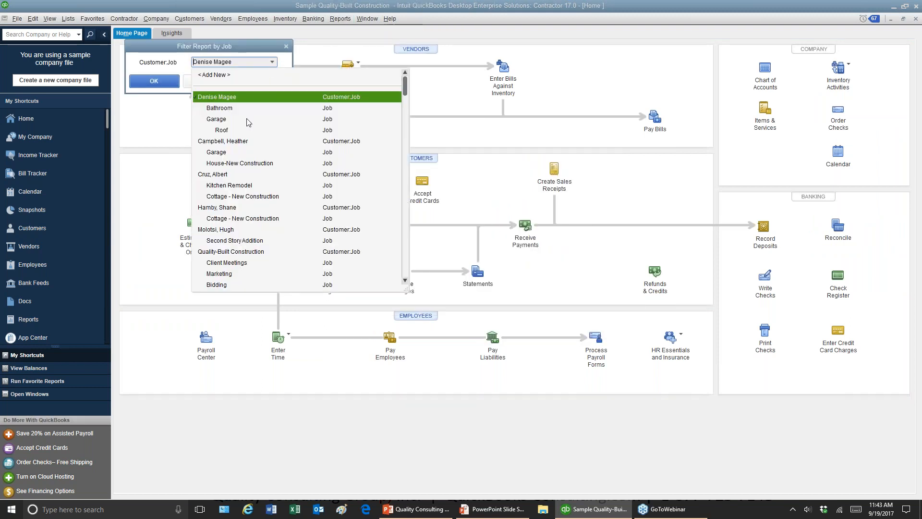
pyautogui.click(225, 187)
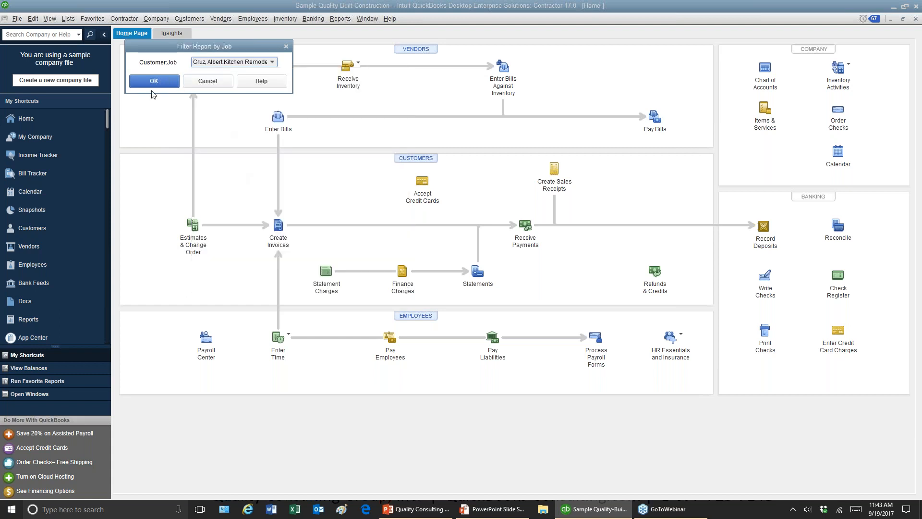
pyautogui.press('Return')
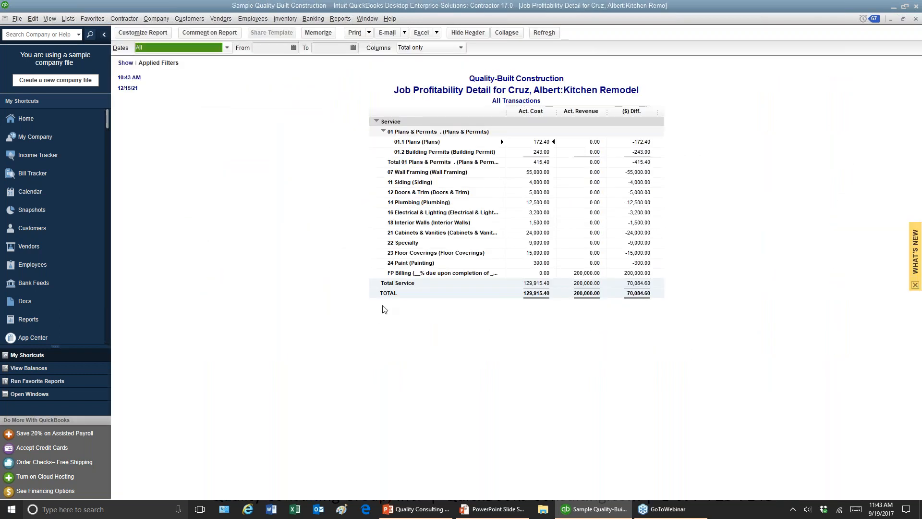
pyautogui.moveTo(506, 111); pyautogui.dragTo(524, 112)
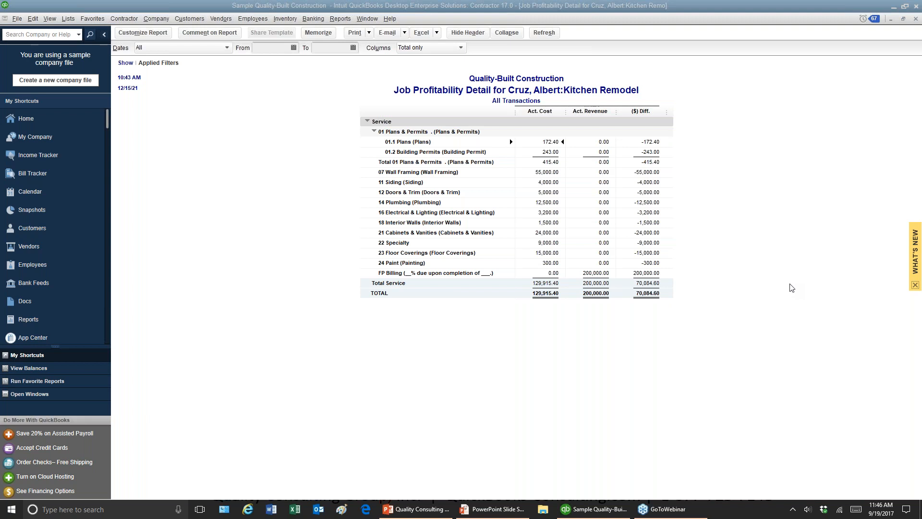
pyautogui.click(796, 7)
pyautogui.click(818, 88)
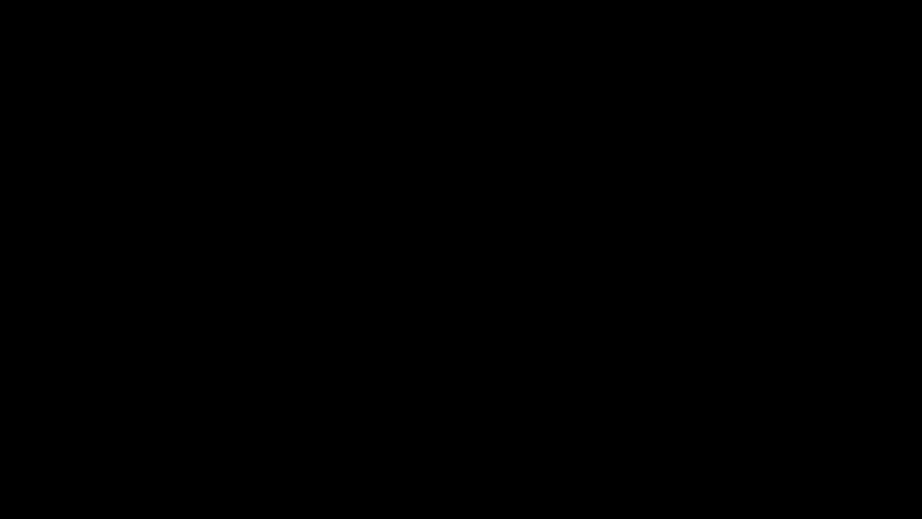